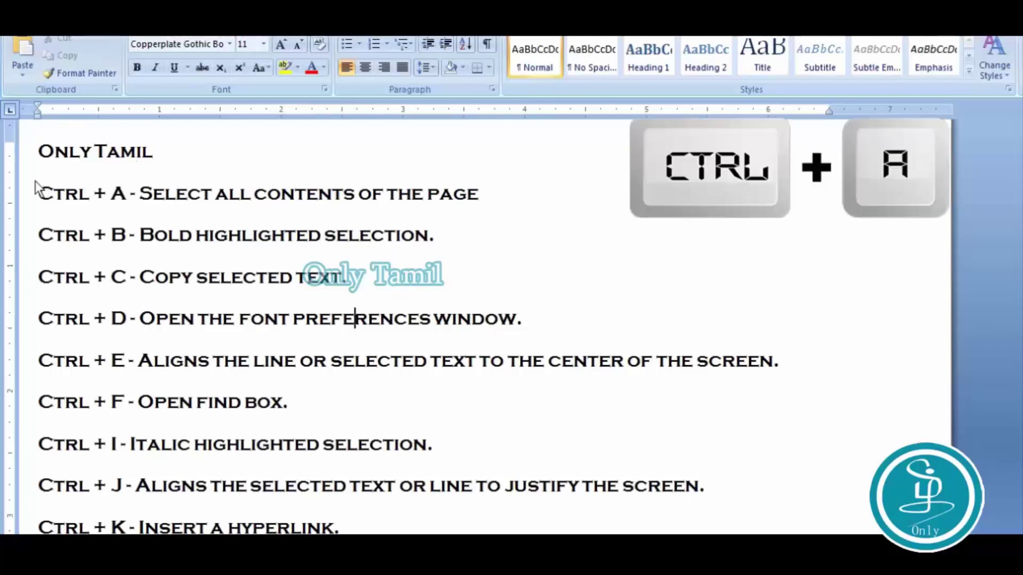
- Select all text in the Hello Friends document with Ctrl+A, then clear the shortcut list selection
left_click_drag(37, 184, 127, 186)
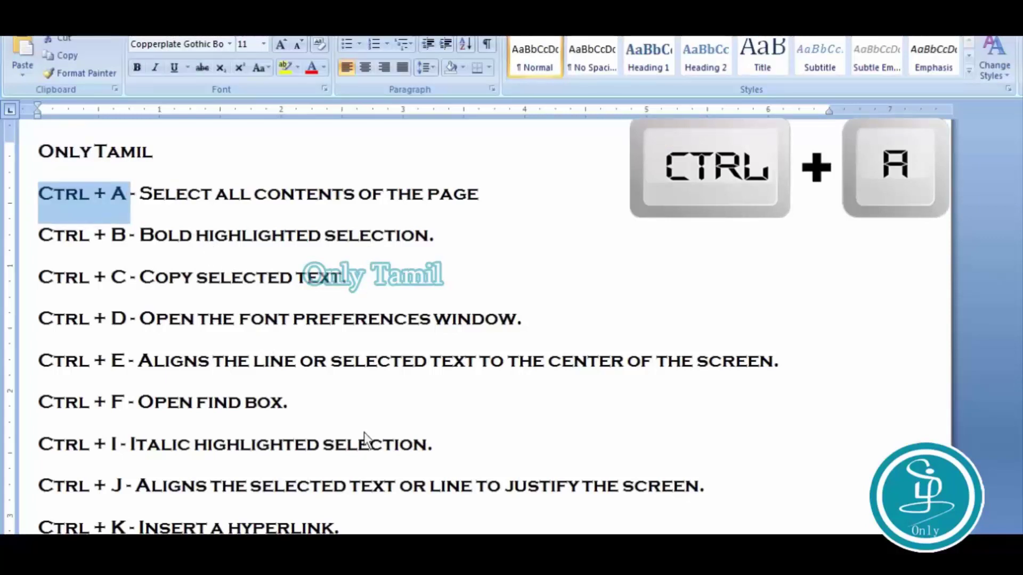
left_click(417, 554)
left_click(417, 531)
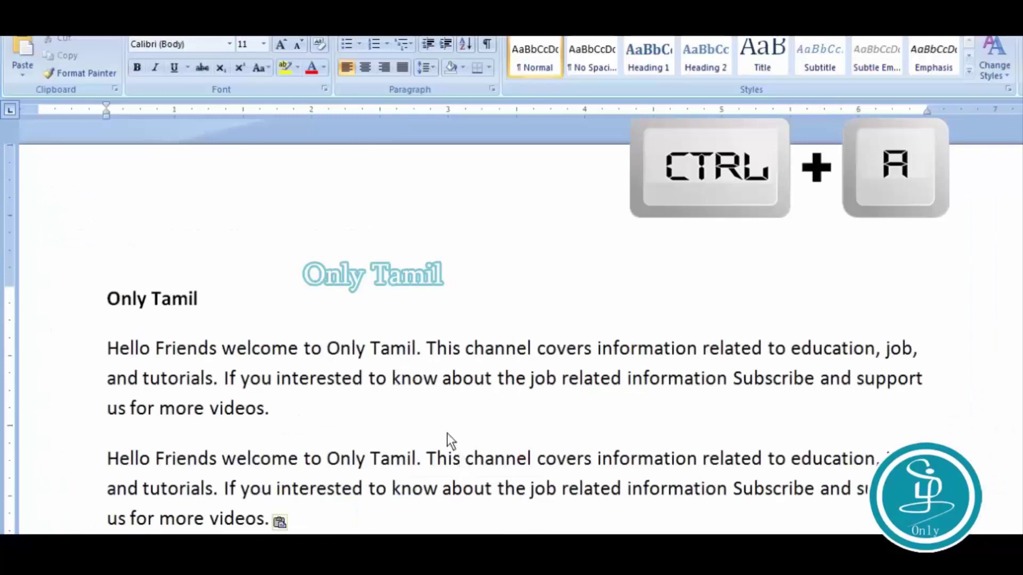
key("ctrl+a")
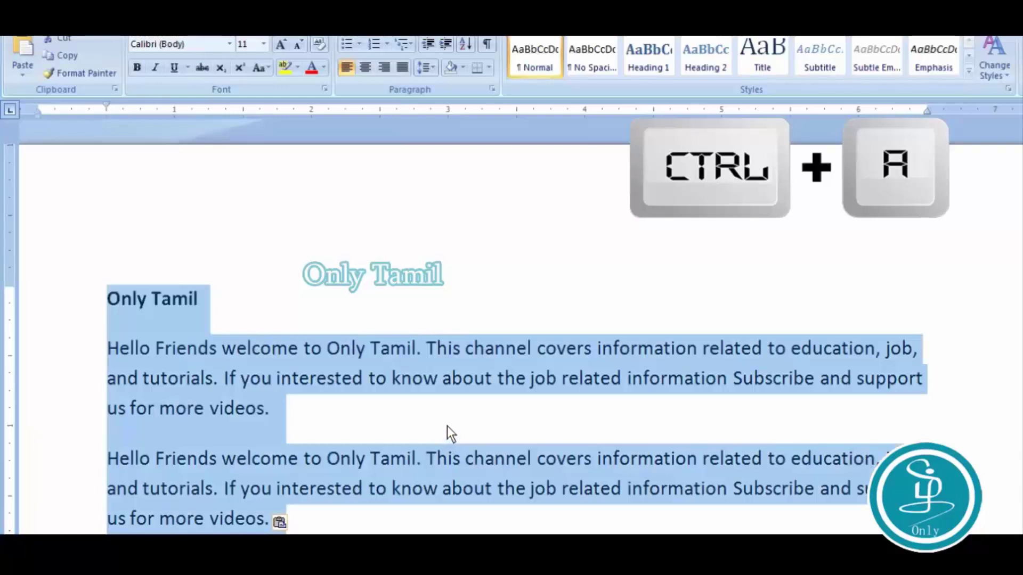
scroll(447, 426, "down", 2)
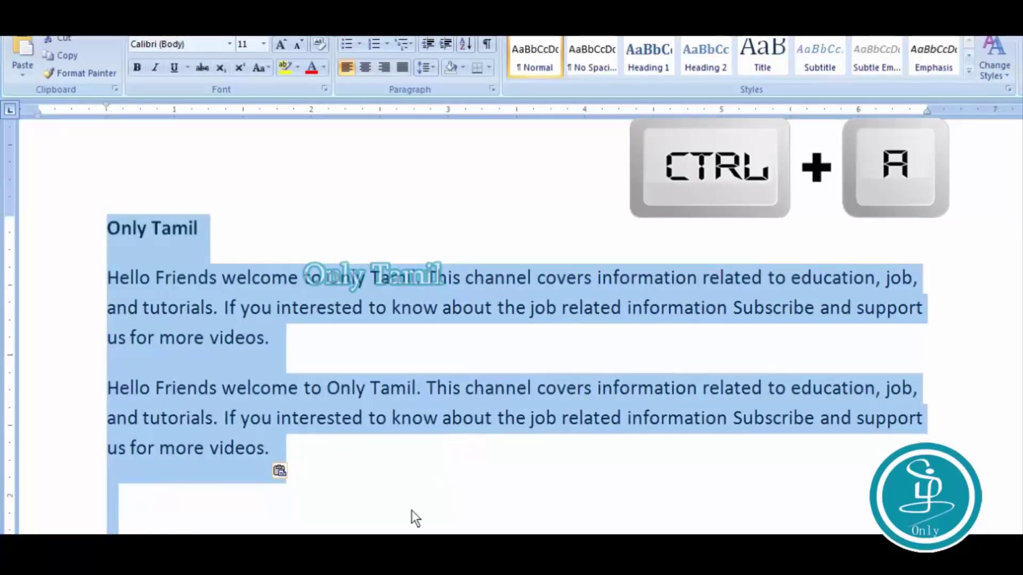
left_click(369, 452)
left_click(298, 403)
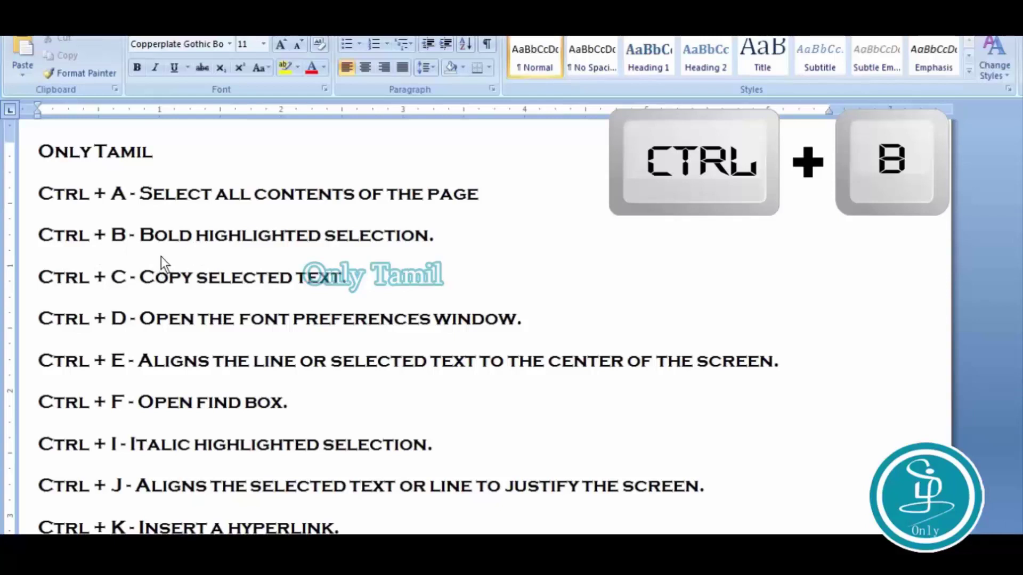
- Make 'Only Tamil' in the first paragraph bold with Ctrl+B, then remove the bold again
left_click(436, 463)
left_click(424, 354)
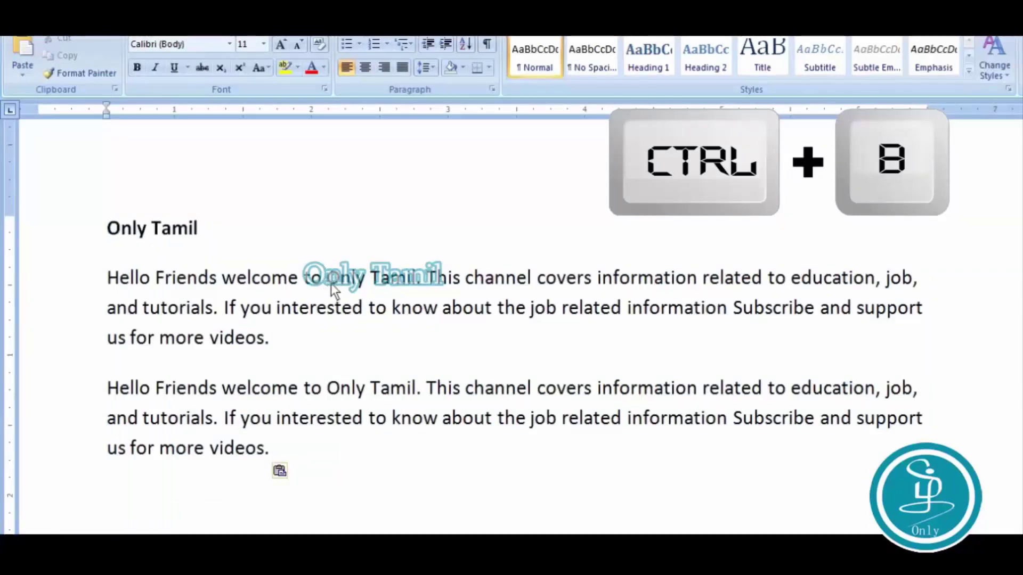
left_click_drag(329, 282, 408, 287)
key("ctrl+b")
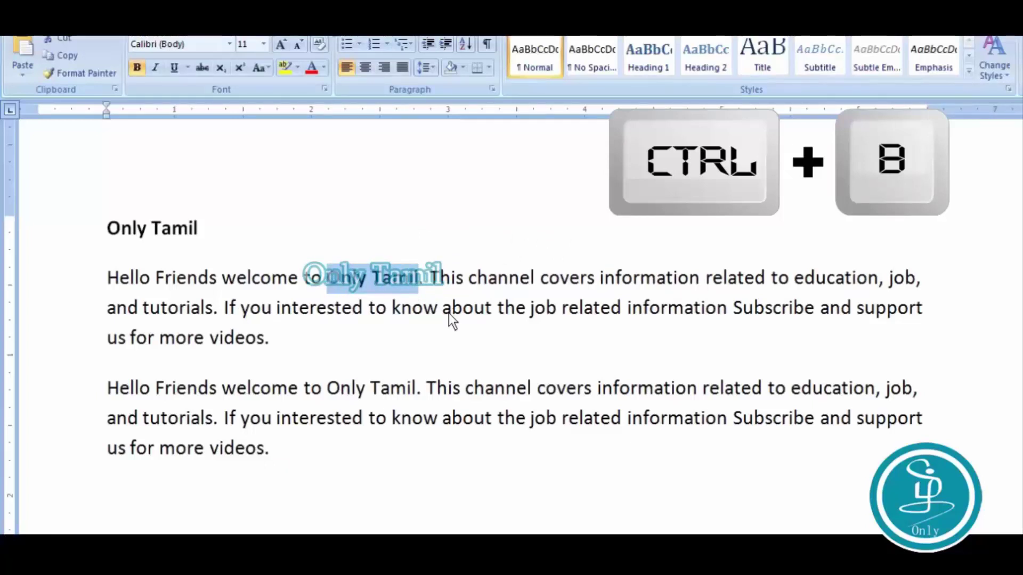
key("ctrl+b")
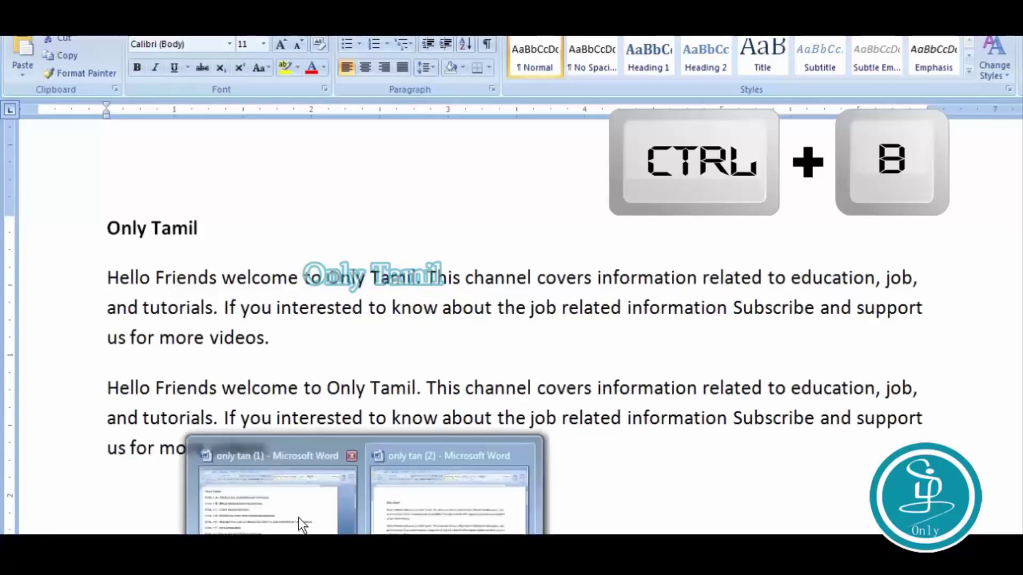
- Paste the opening sentence 'Hello Friends welcome to Only Tamil.' on a new line after paragraph two
left_click(298, 514)
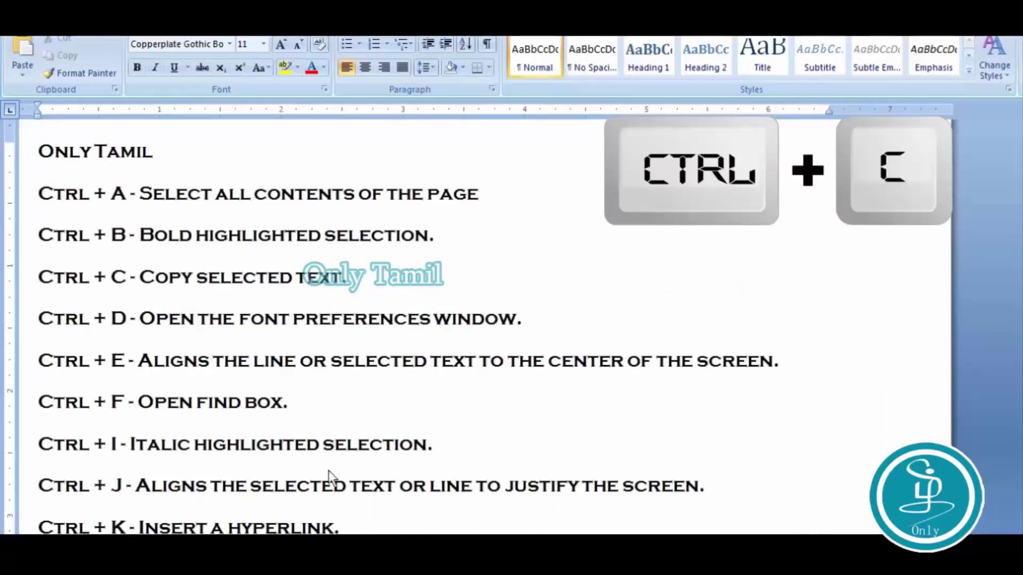
left_click(368, 484)
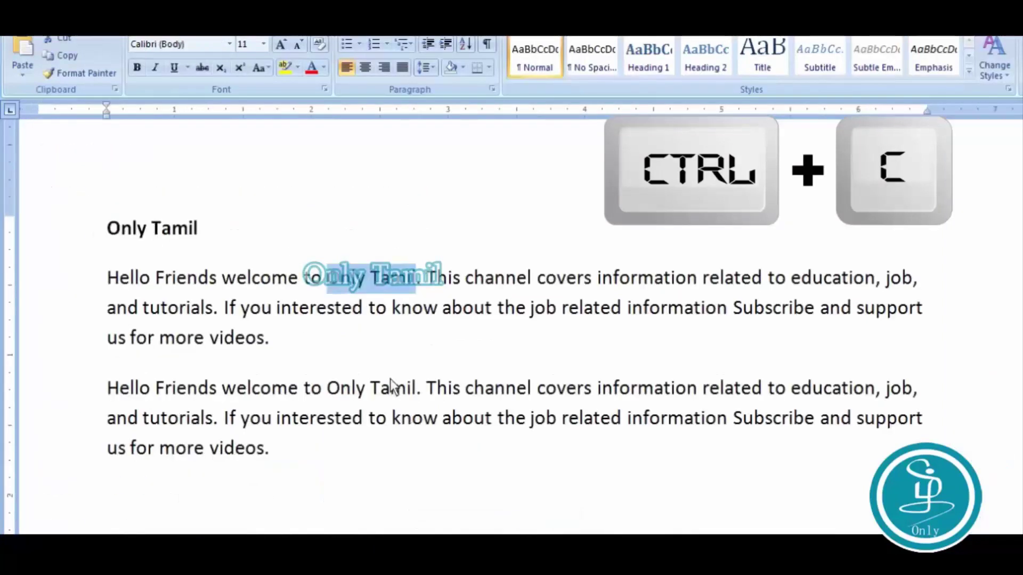
left_click(404, 331)
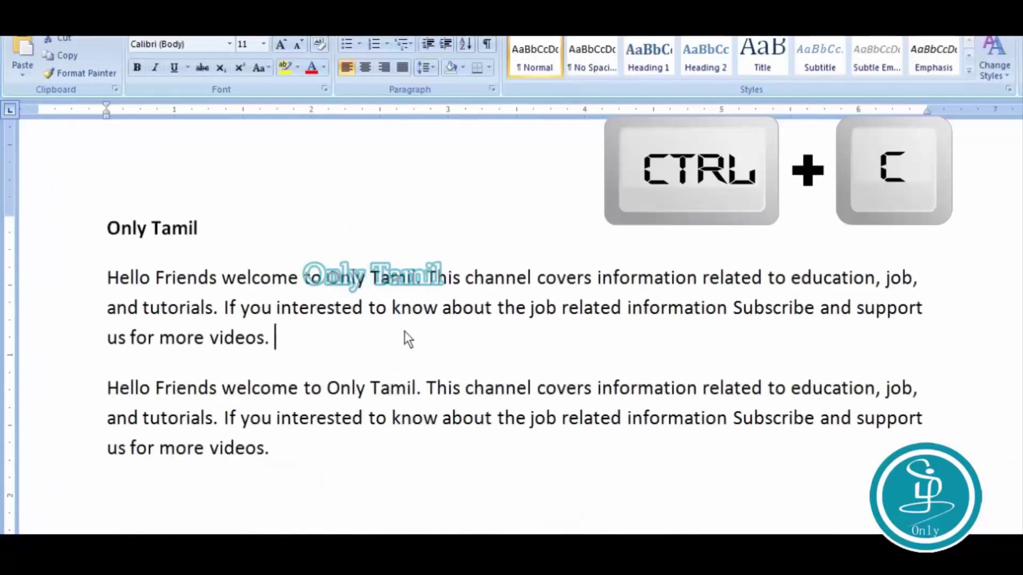
left_click_drag(425, 279, 169, 282)
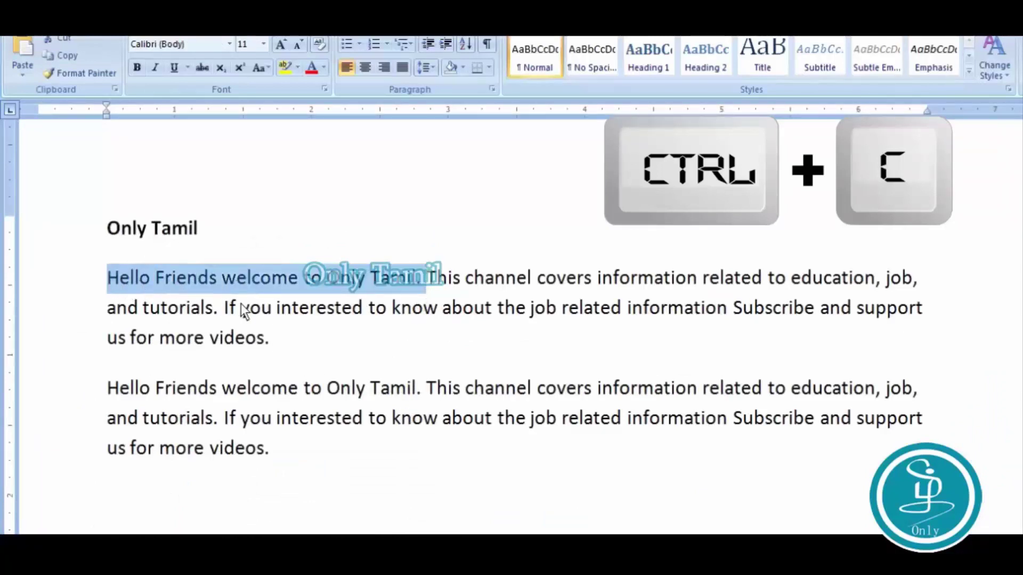
scroll(340, 340, "down", 2)
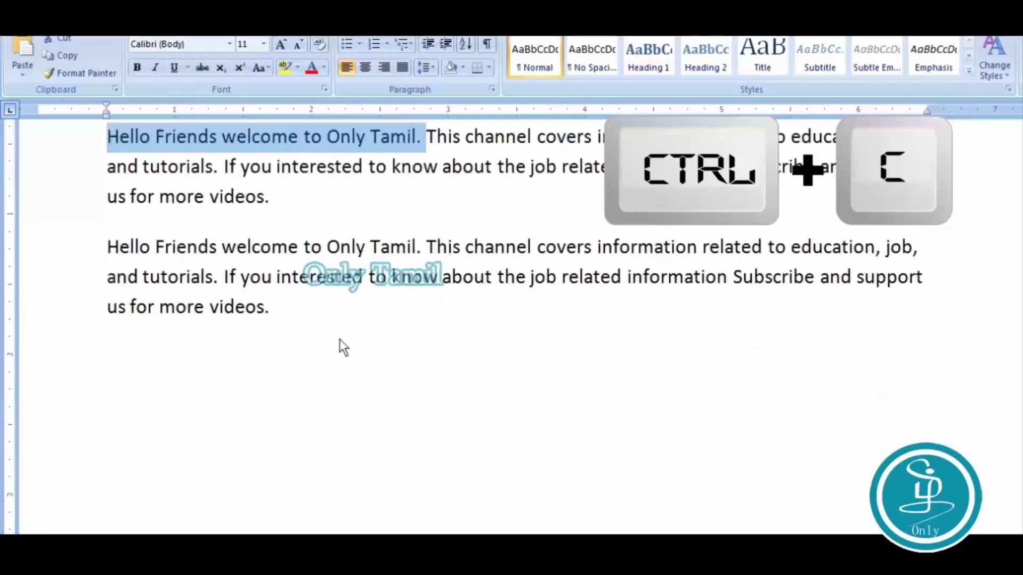
left_click(340, 341)
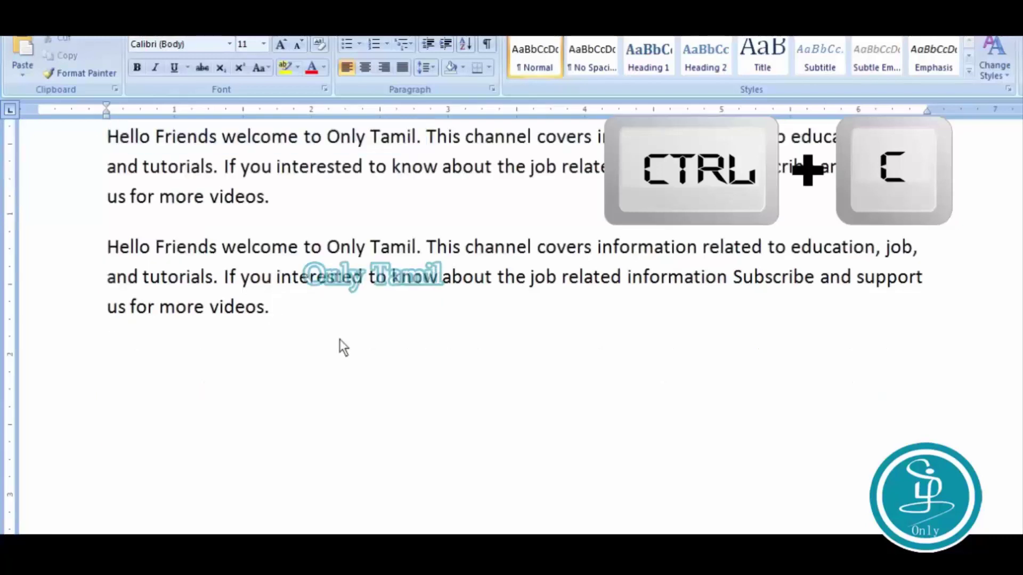
key("Return")
key("Return")
type("Hello Friends welcome to Only Tamil.")
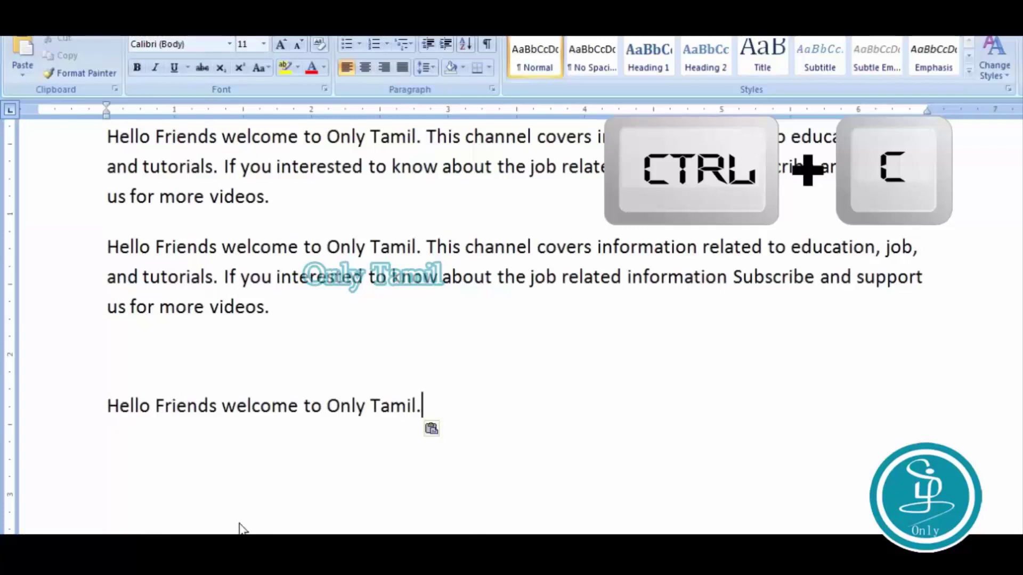
left_click(277, 510)
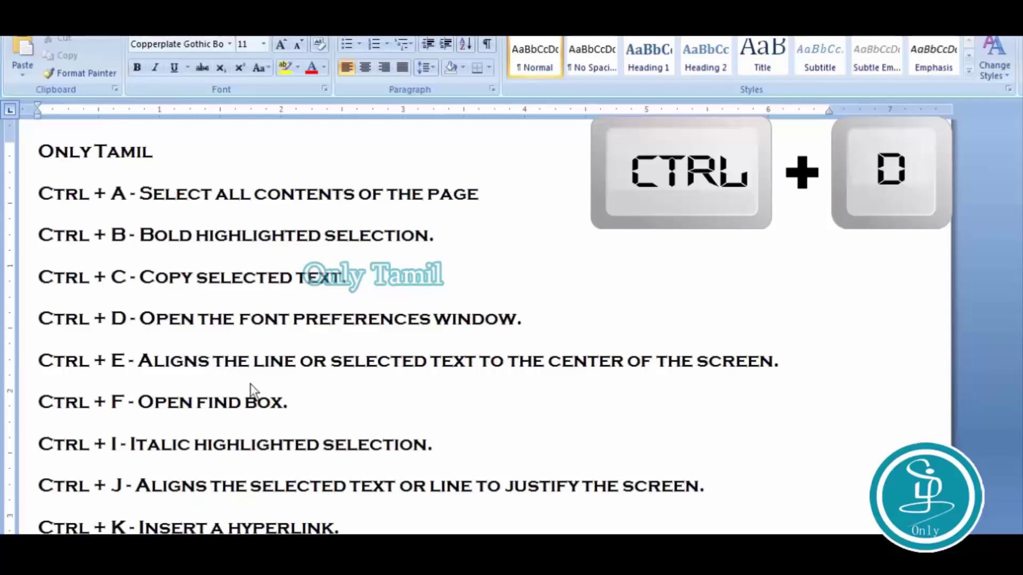
- Format the pasted sentence line as Agency FB, Bold in the Ctrl+D Font dialog
left_click(421, 479)
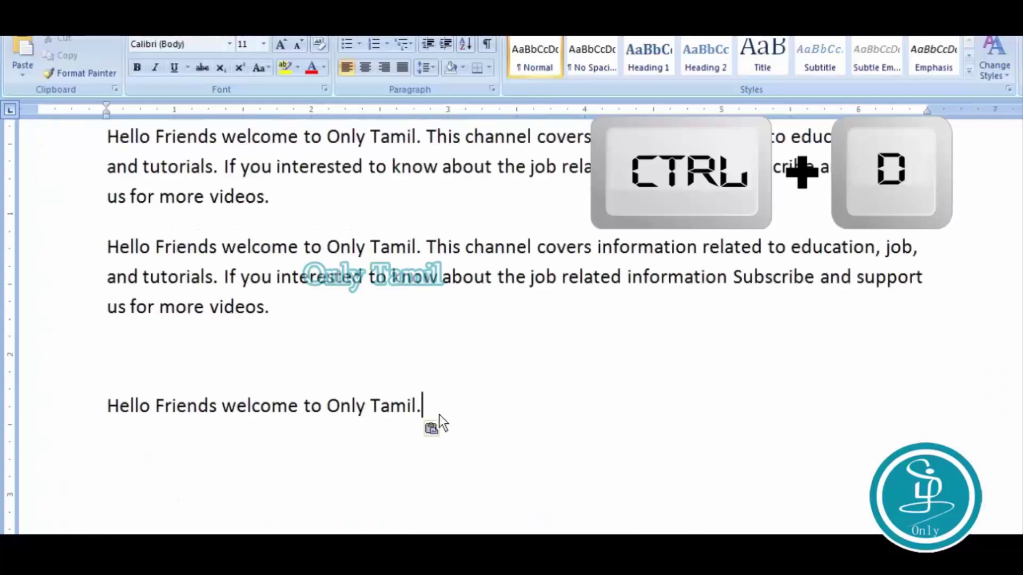
left_click_drag(442, 414, 83, 407)
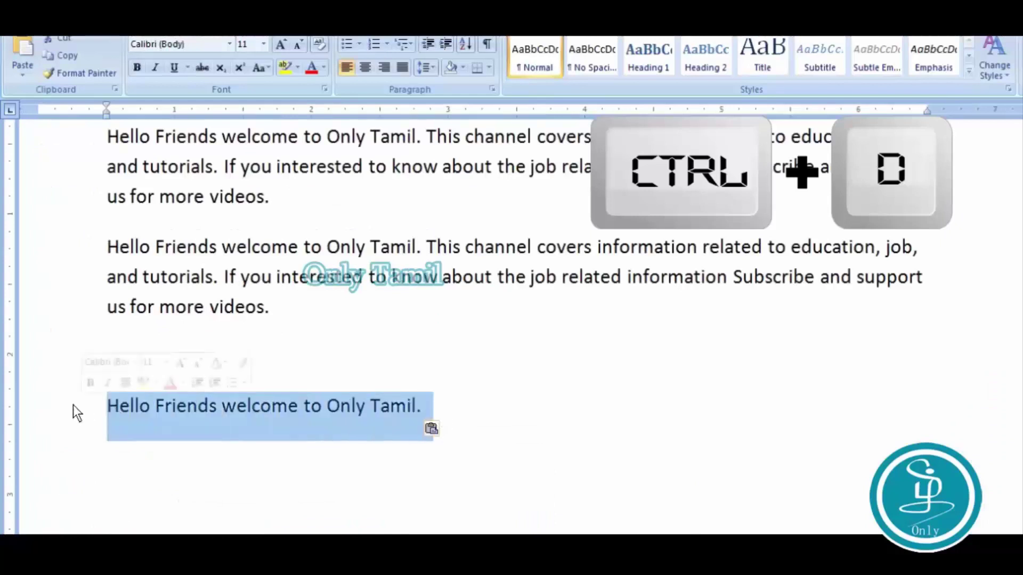
key("ctrl+d")
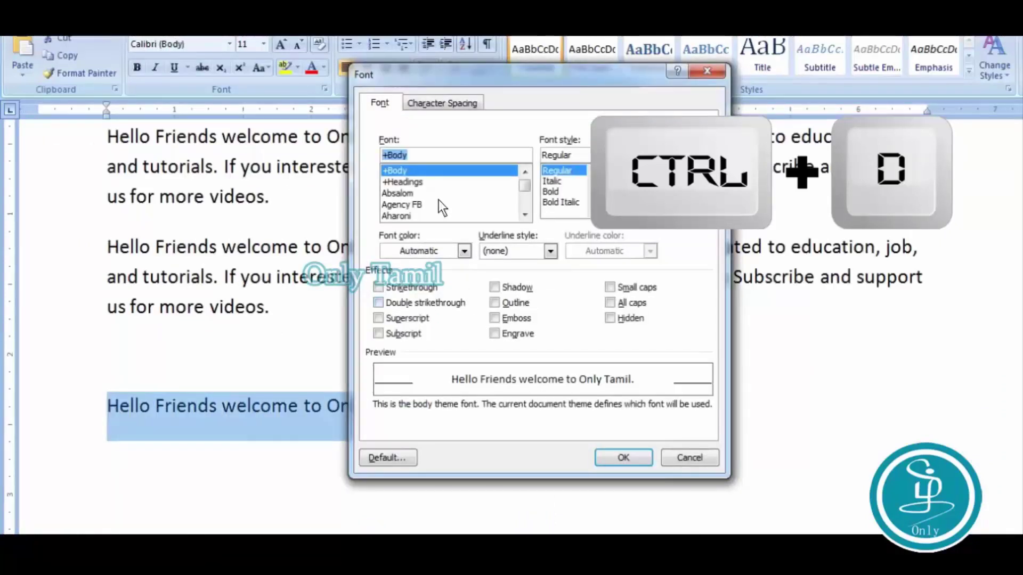
left_click(415, 203)
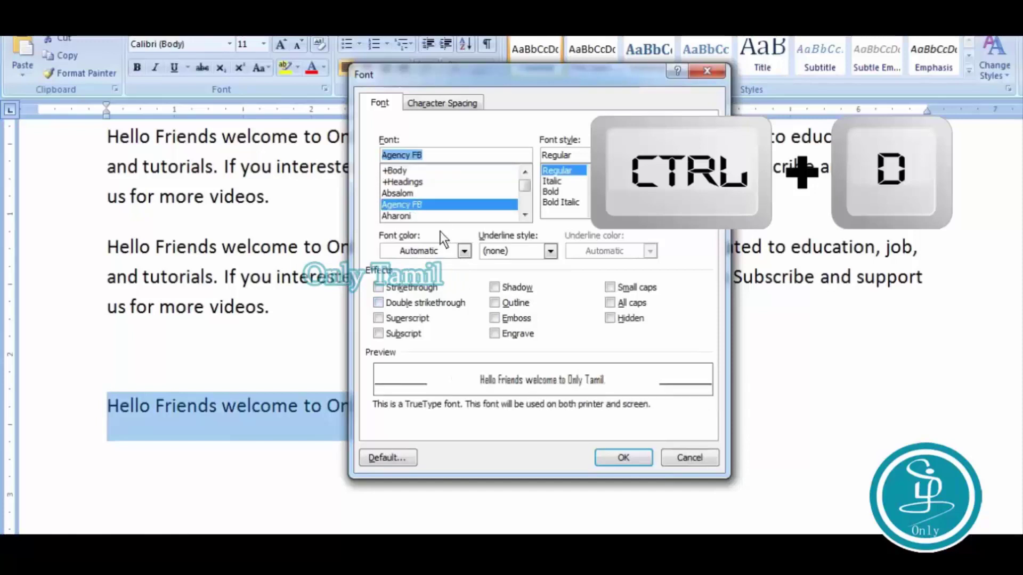
left_click(554, 191)
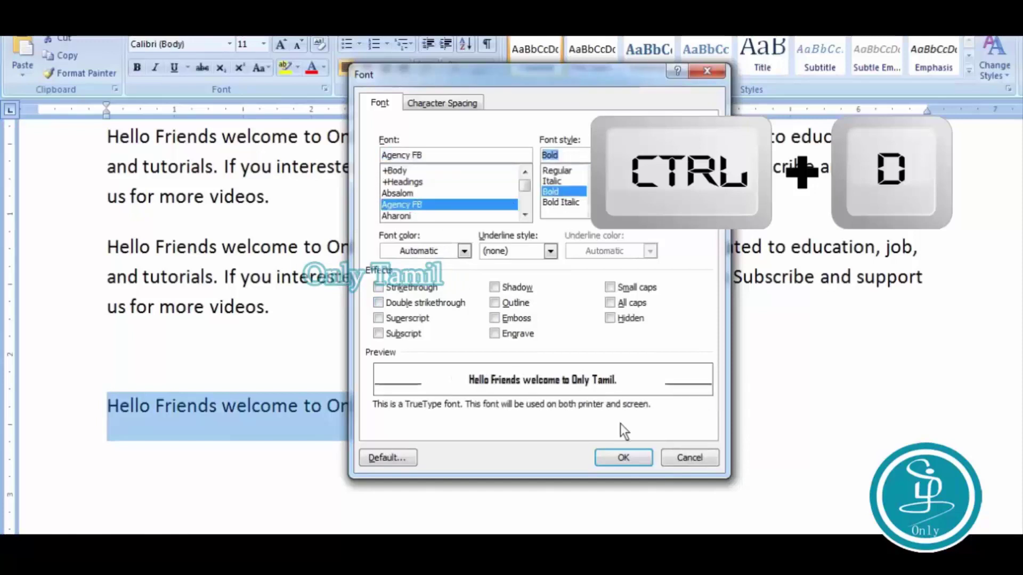
left_click(622, 459)
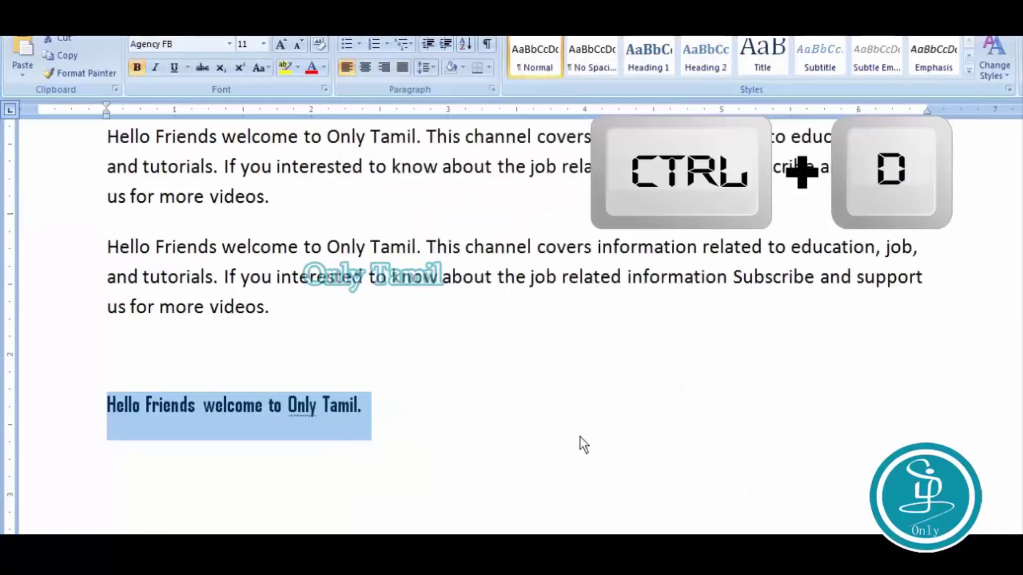
left_click(579, 437)
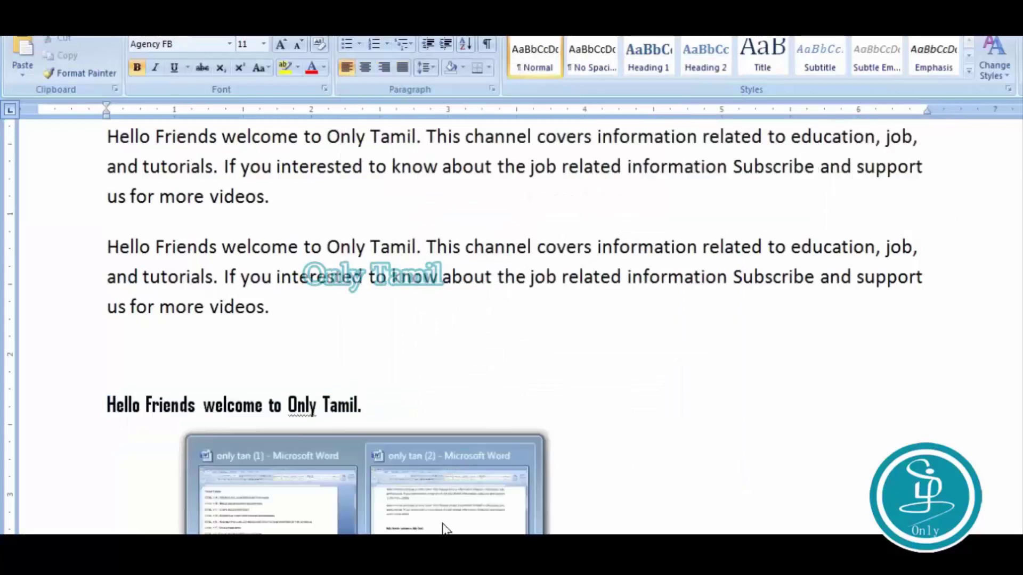
left_click(293, 506)
left_click(315, 396)
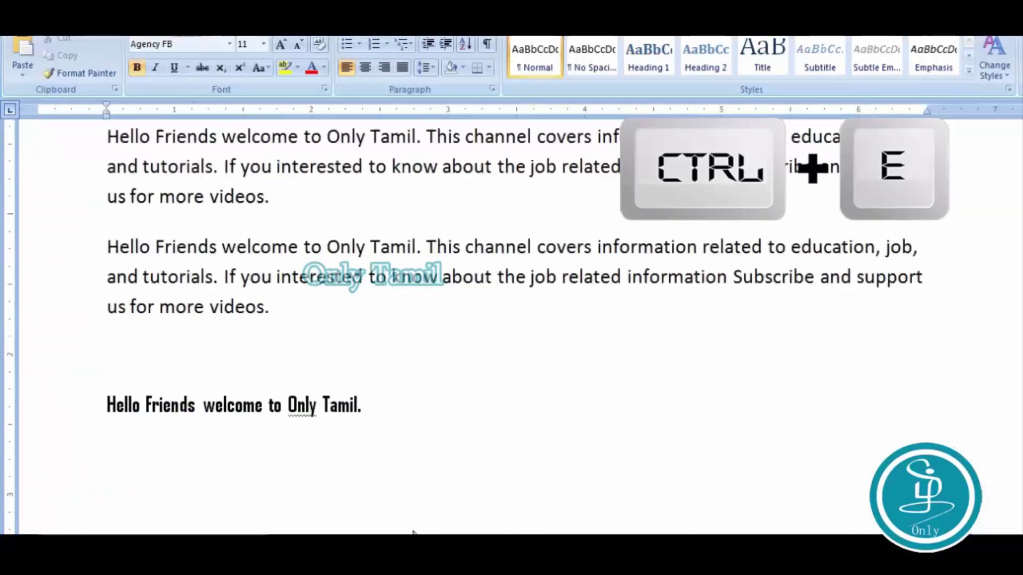
- Select the Agency FB Bold line and center it with Ctrl+E
left_click(392, 469)
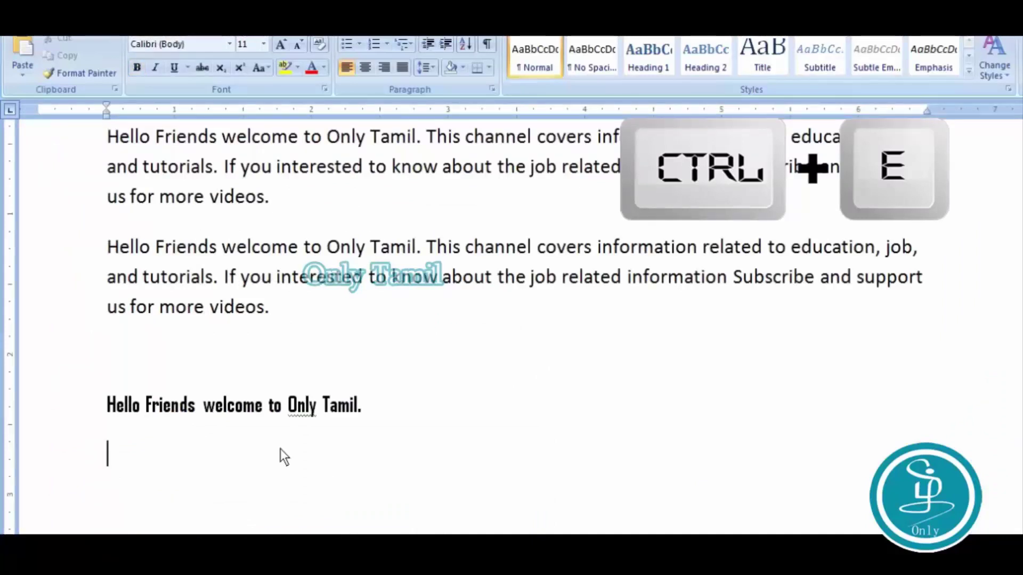
left_click_drag(394, 411, 78, 414)
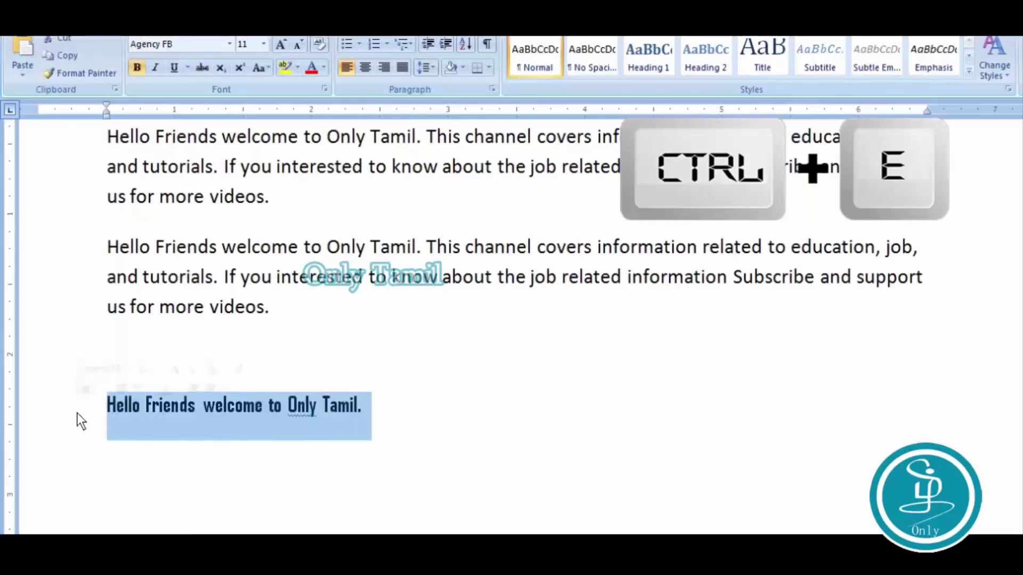
key("ctrl+e")
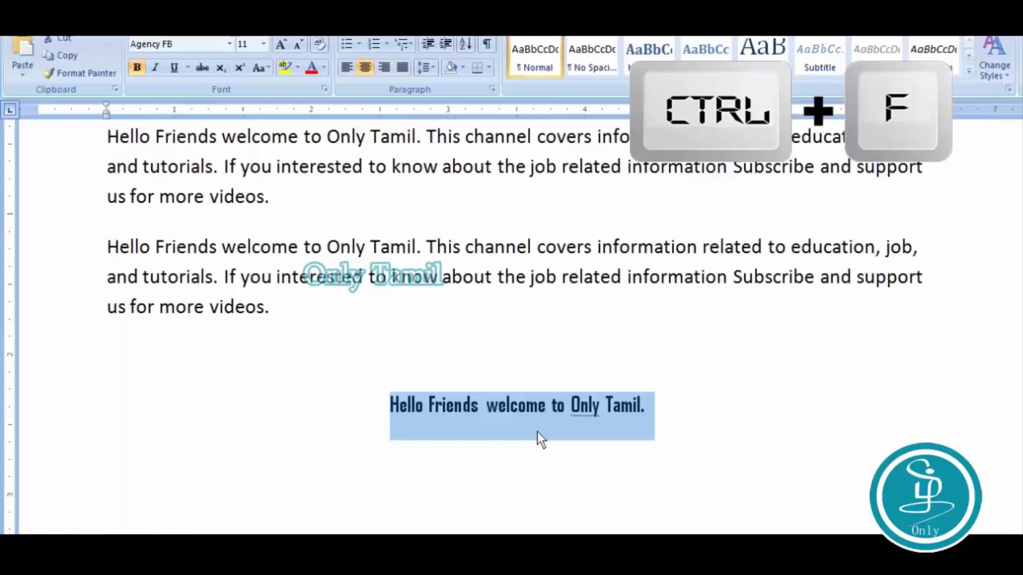
- Search for 'only' with Ctrl+F and highlight all matches using Reading Highlight
key("ctrl+f")
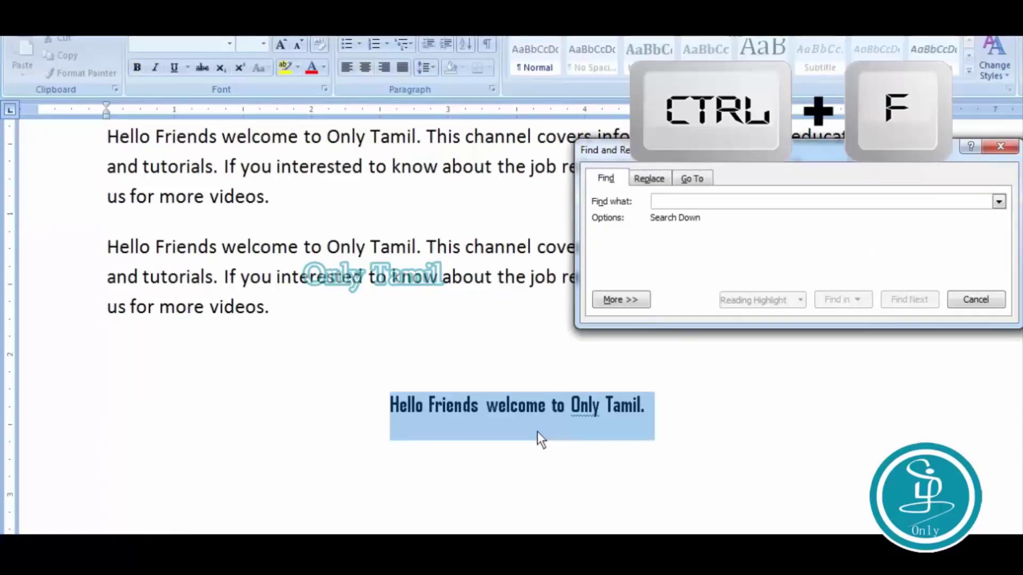
type("onl")
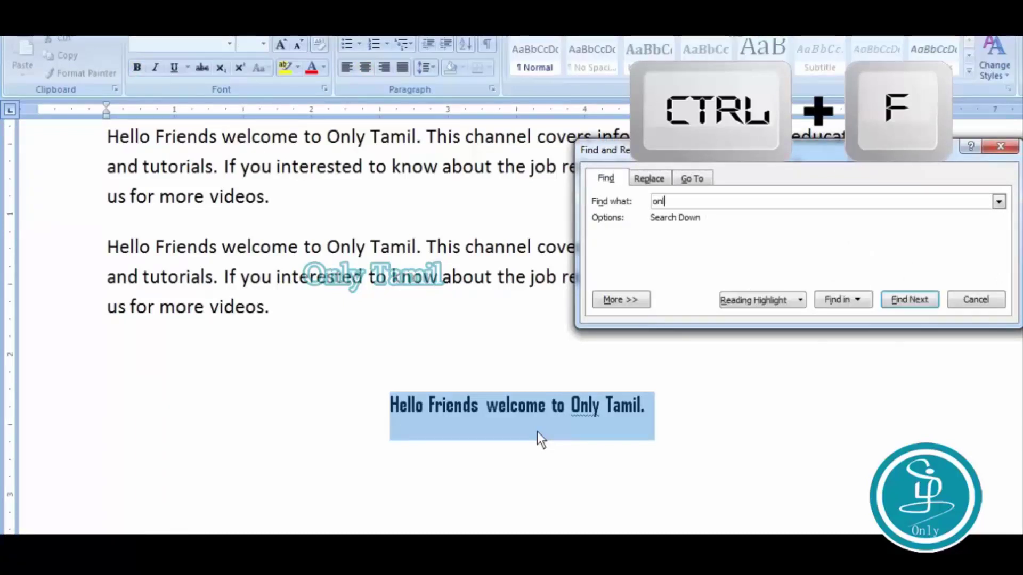
type("y")
left_click(781, 300)
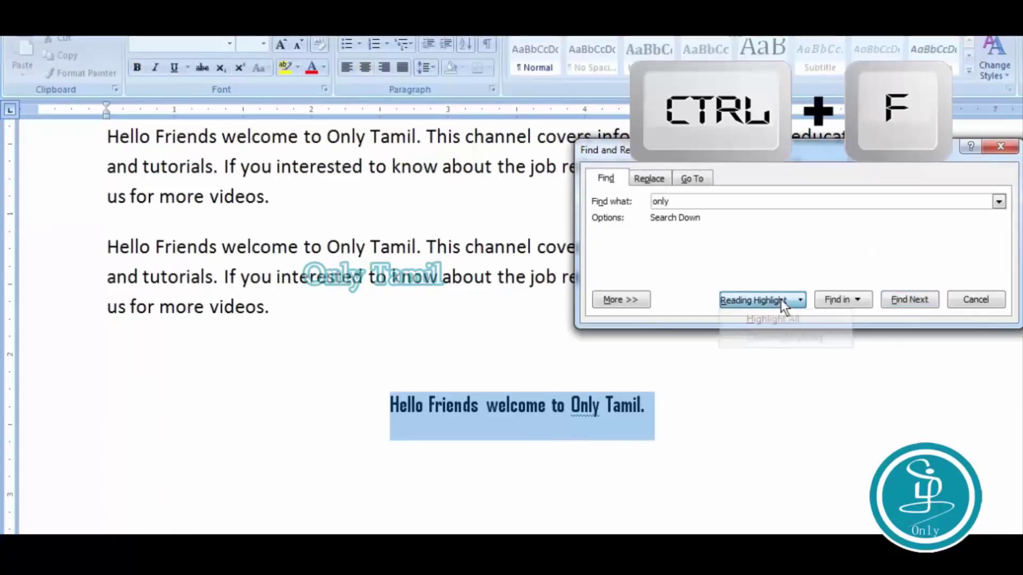
left_click(784, 320)
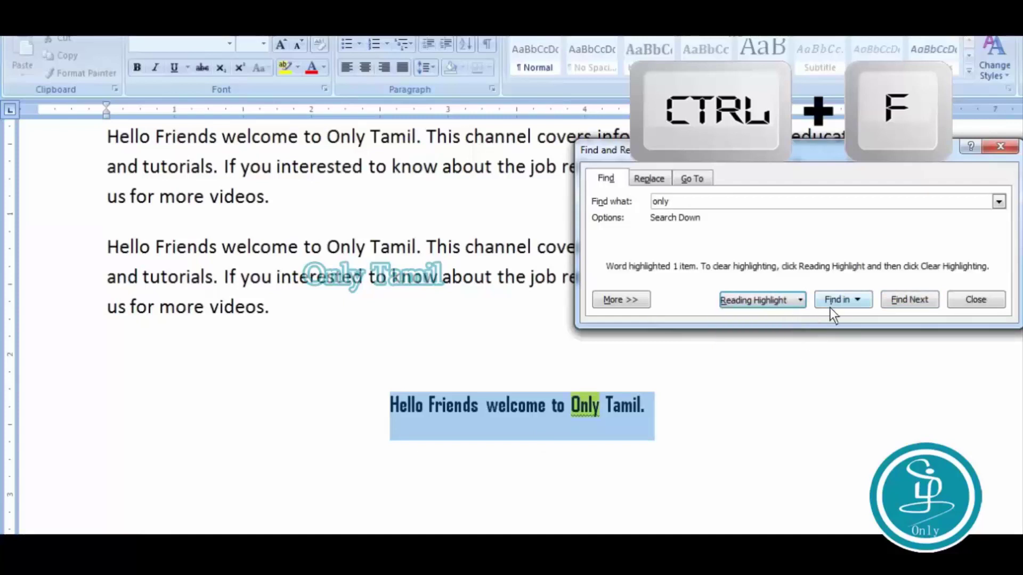
left_click(999, 147)
mouse_move(364, 560)
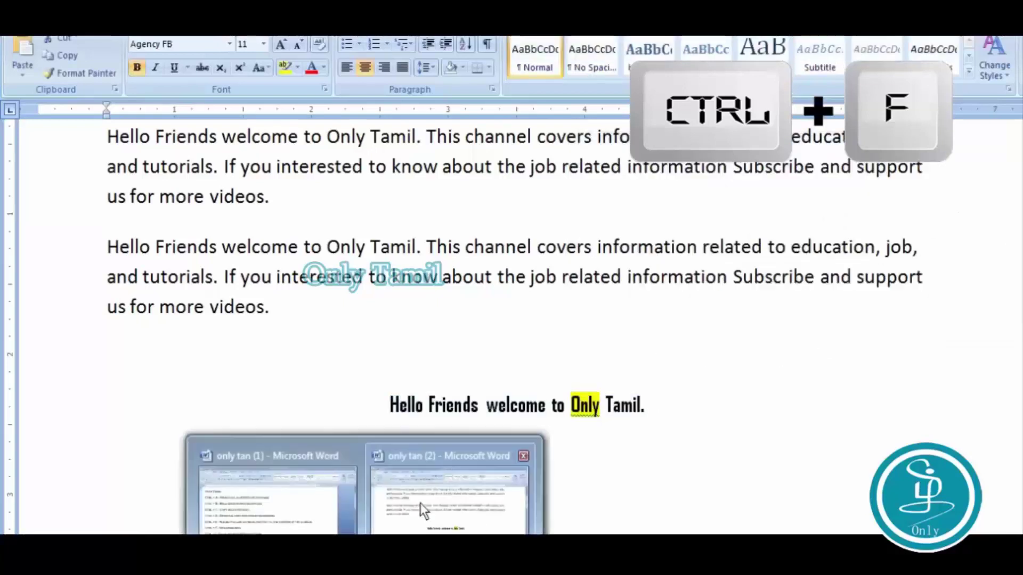
left_click(420, 503)
scroll(387, 423, "down", 1)
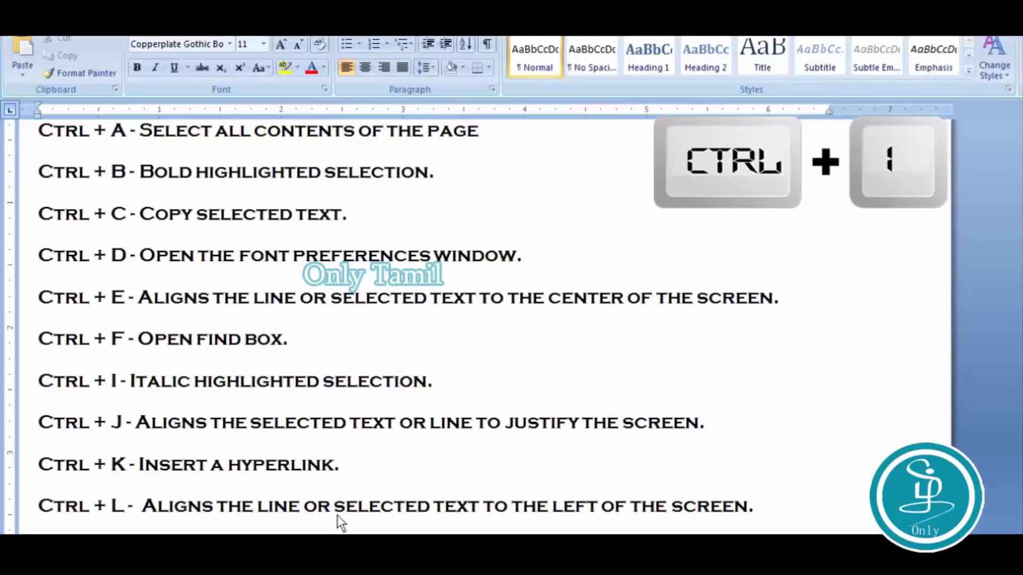
- Left-align the Agency FB line with Ctrl+L and italicise 'Only Tamil' with Ctrl+I
left_click(445, 479)
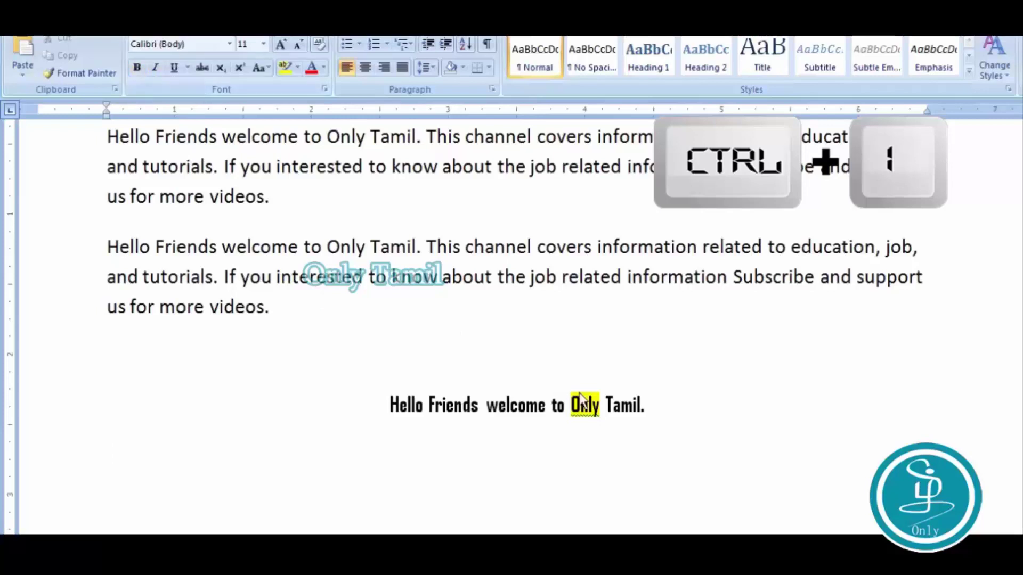
key("shift+Up")
key("ctrl+l")
left_click(559, 447)
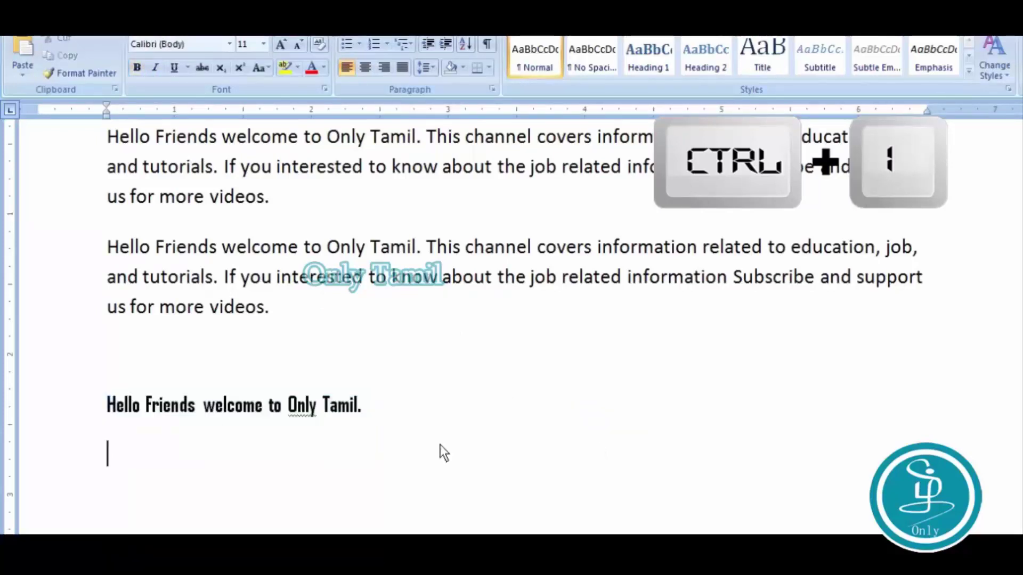
left_click_drag(286, 408, 345, 405)
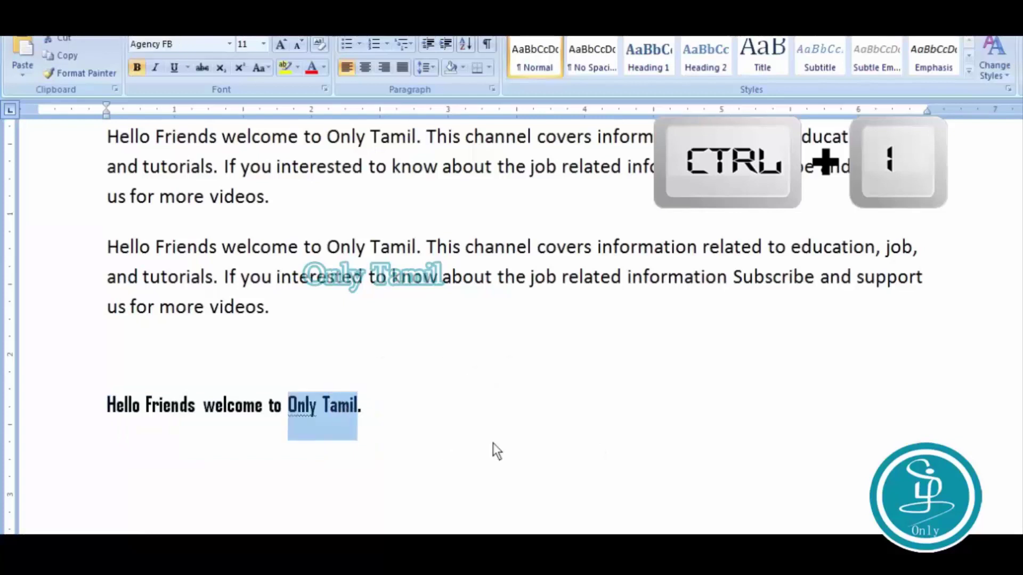
key("ctrl+i")
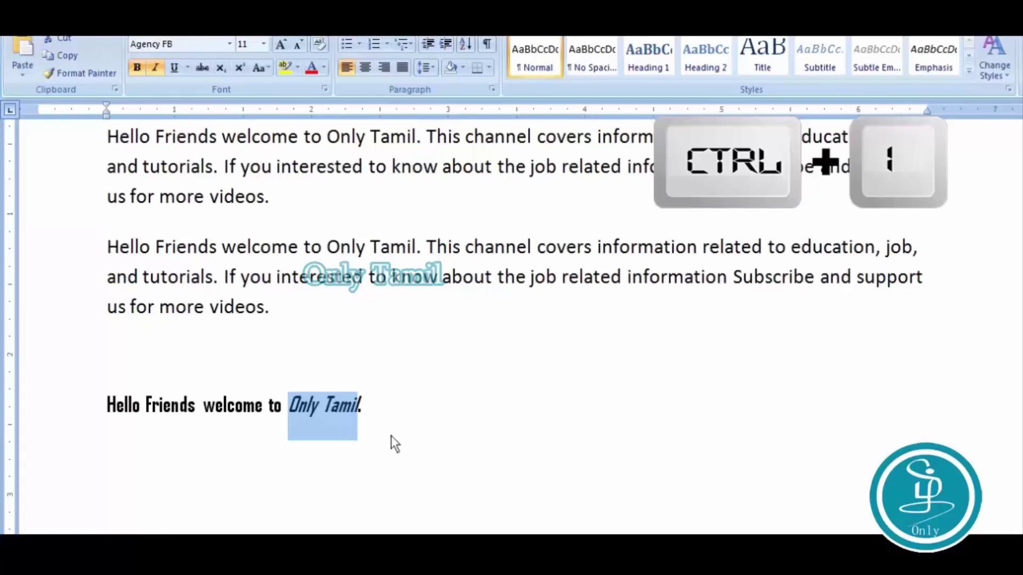
- Select both Hello Friends paragraphs and justify them with Ctrl+J
left_click(274, 479)
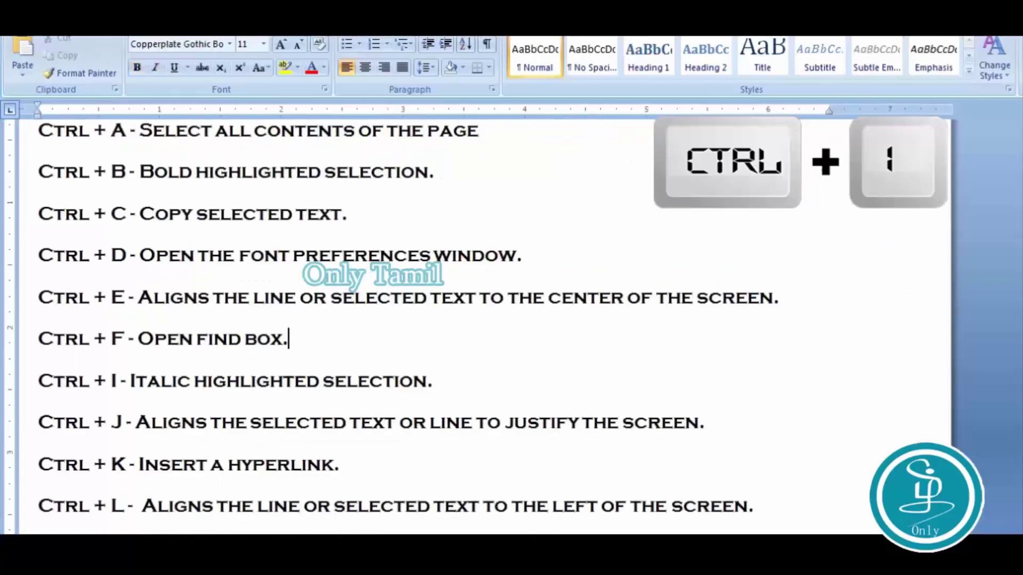
scroll(198, 420, "down", 1)
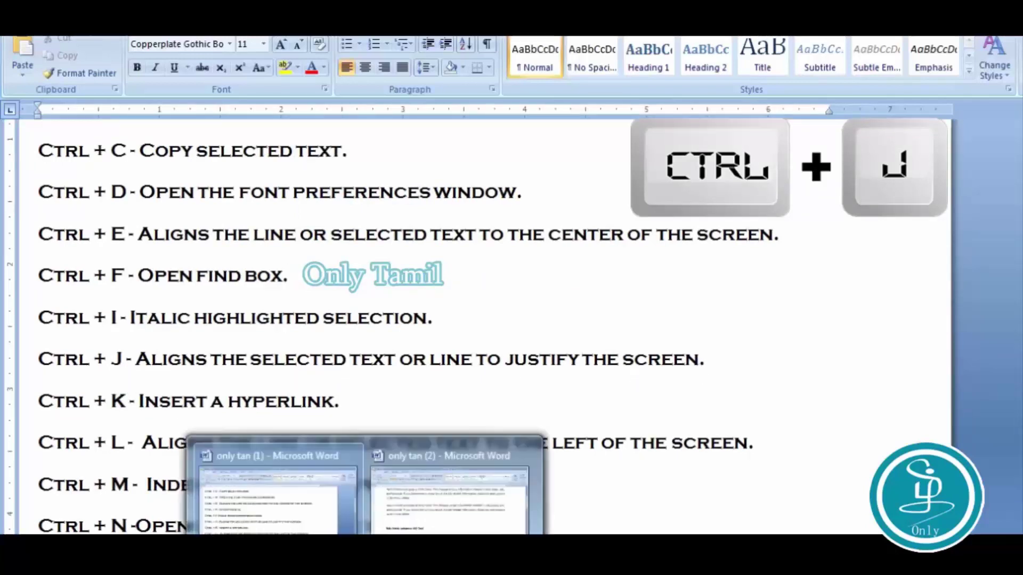
left_click(437, 511)
scroll(490, 413, "up", 4)
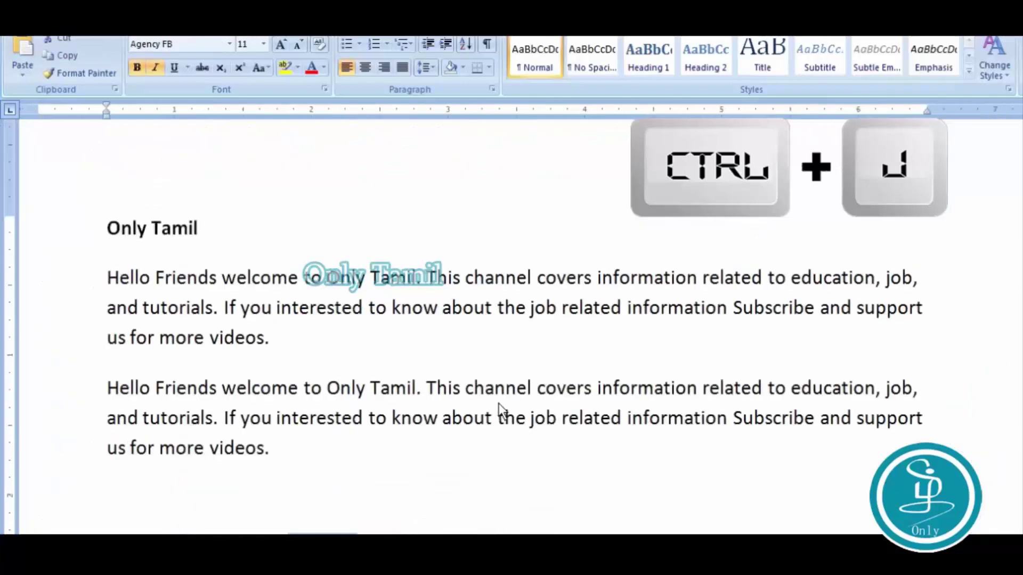
scroll(497, 404, "up", 2)
left_click(516, 379)
scroll(613, 353, "down", 2)
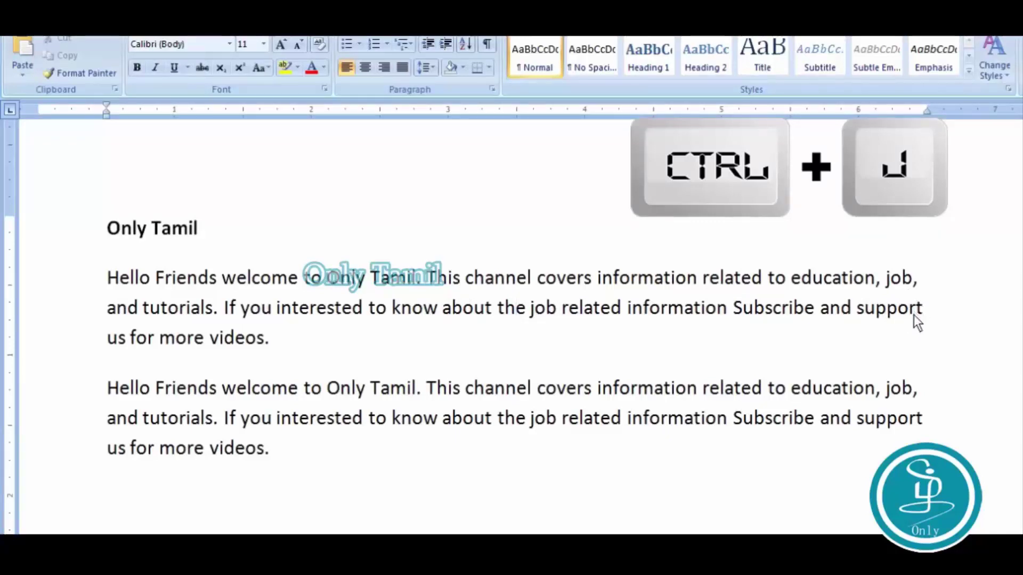
left_click_drag(400, 462, 127, 273)
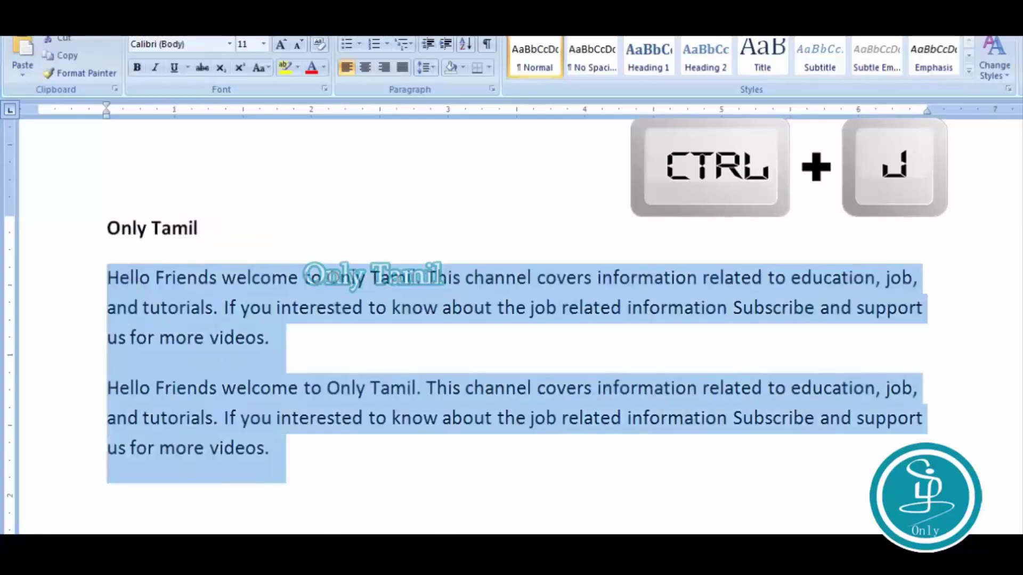
key("ctrl+j")
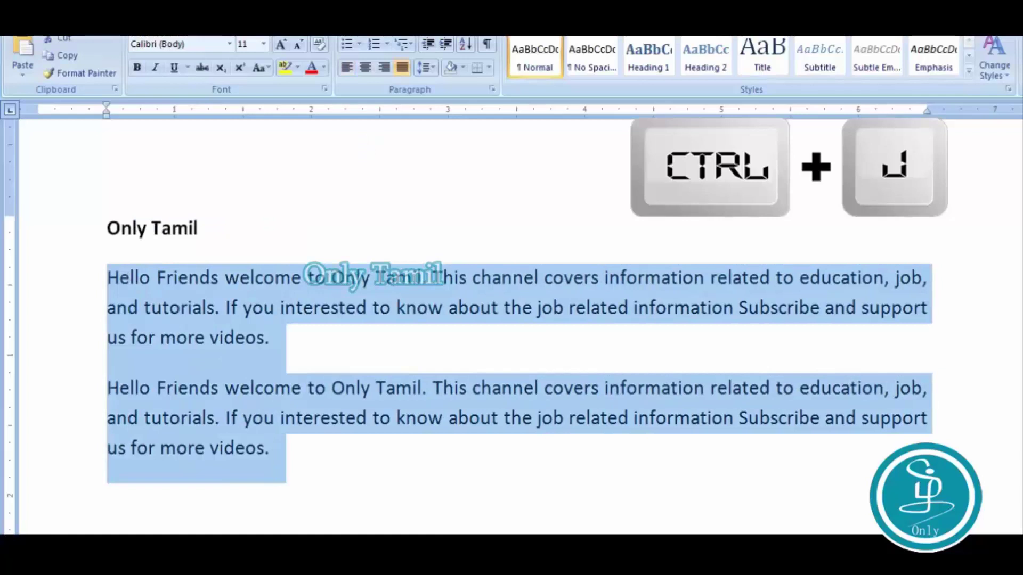
left_click(836, 461)
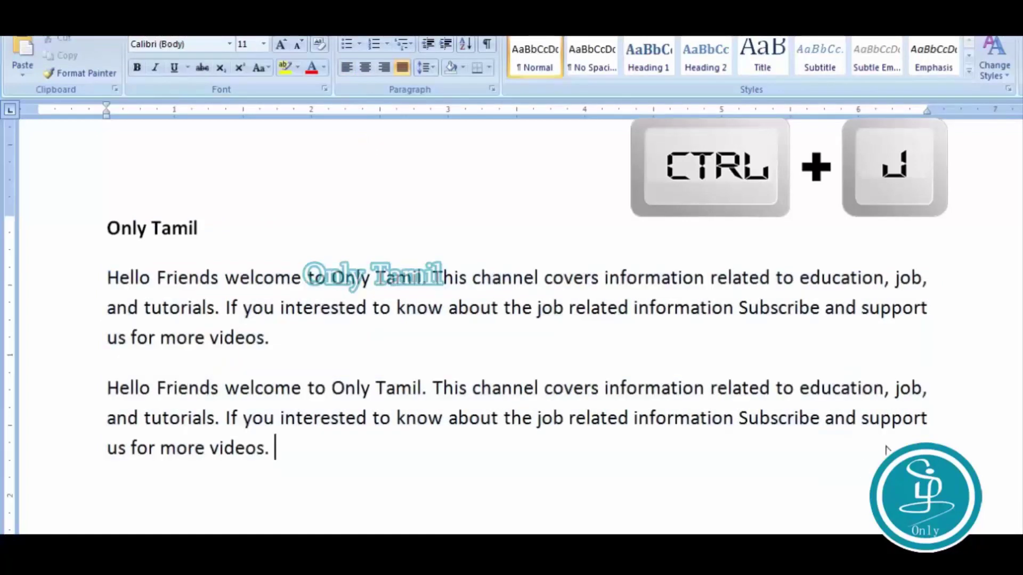
left_click(927, 308)
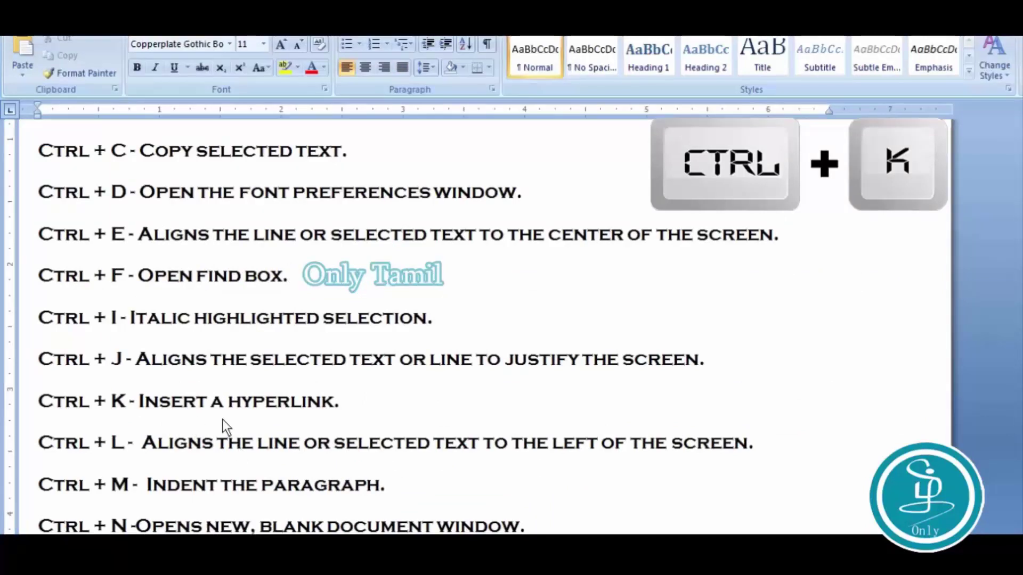
- Open Insert Hyperlink for 'Only Tamil' with Ctrl+K, then cancel it with Esc
left_click(418, 525)
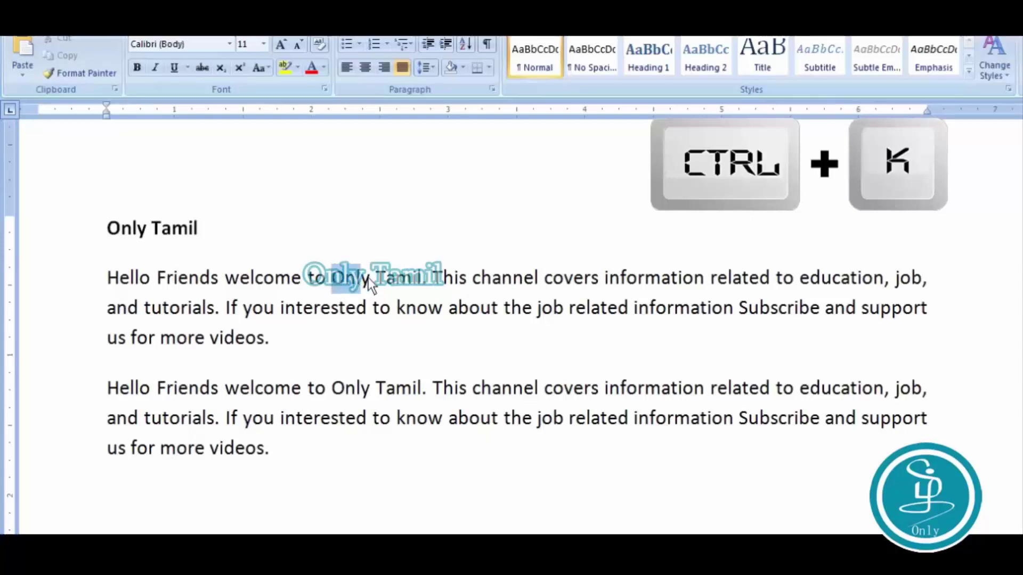
left_click_drag(332, 278, 422, 278)
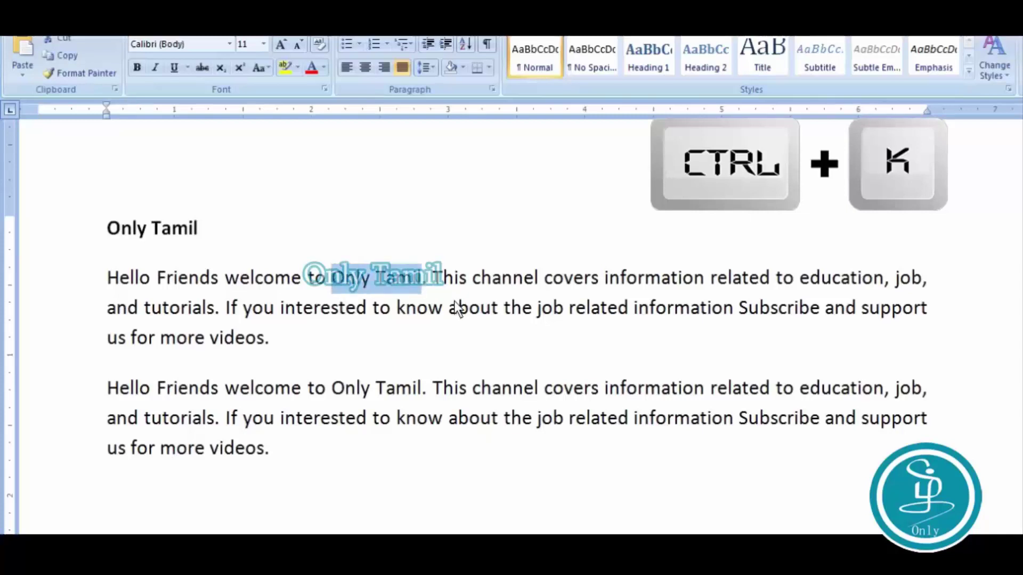
key("ctrl+k")
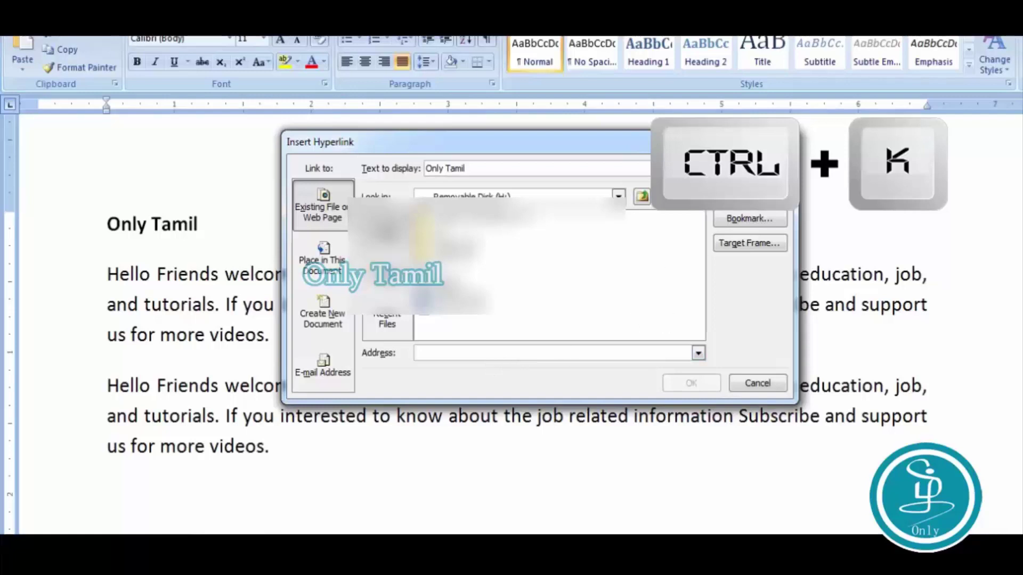
key("Escape")
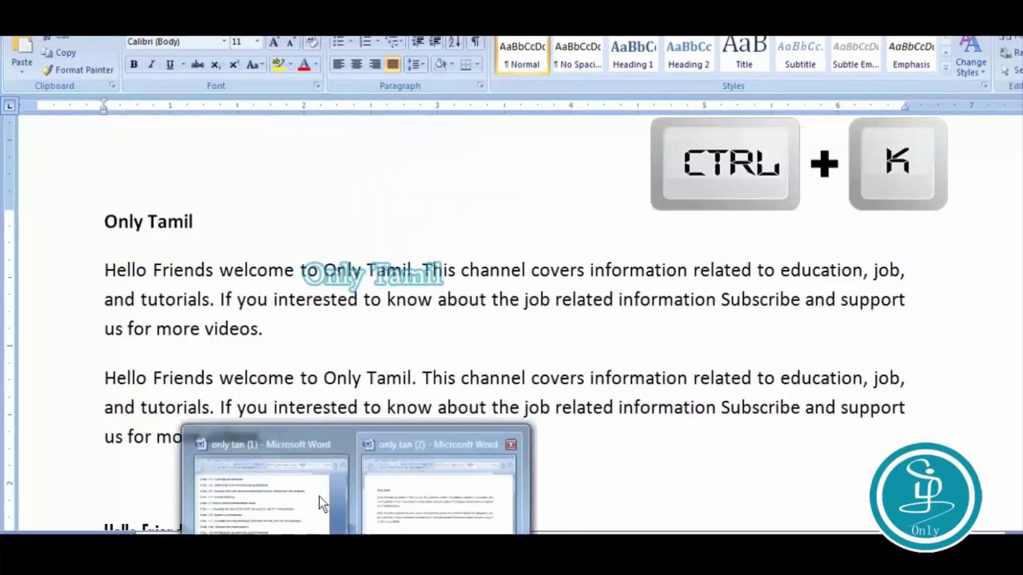
- Right-align the 'Hello Friends welcome to Only Tamil.' line, then left-align it with Ctrl+L
left_click(267, 492)
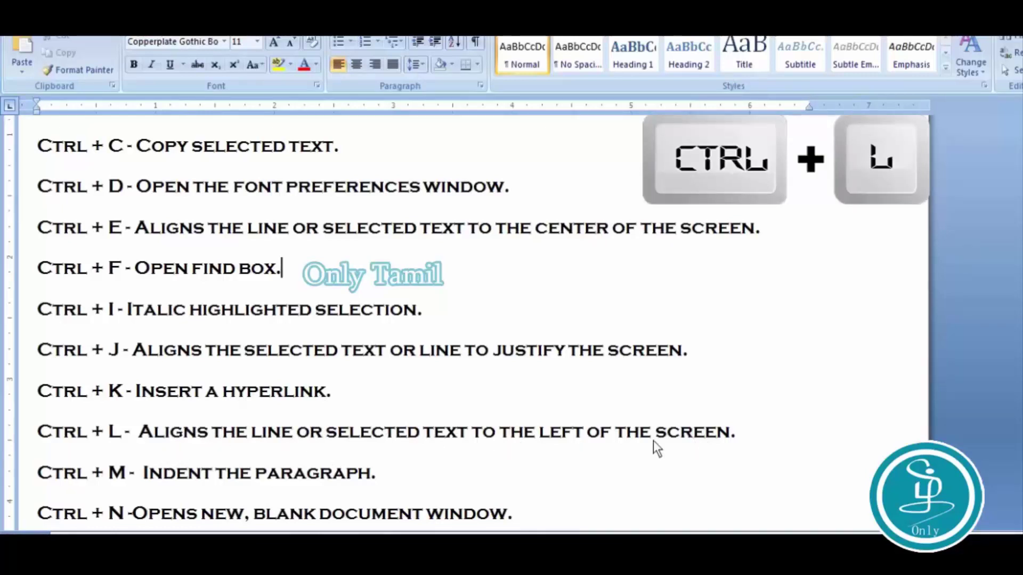
left_click(415, 510)
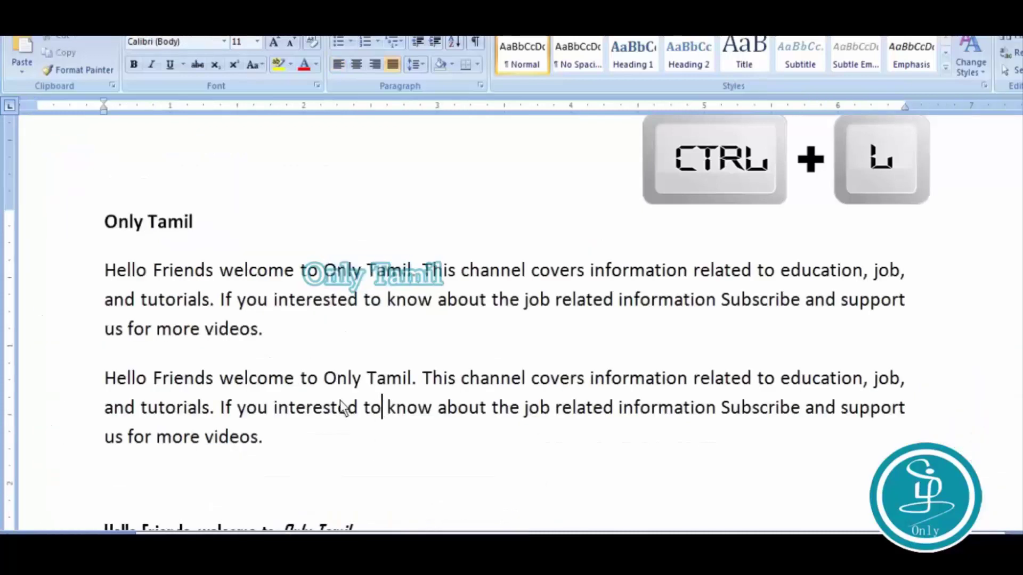
scroll(239, 405, "down", 2)
left_click(388, 395)
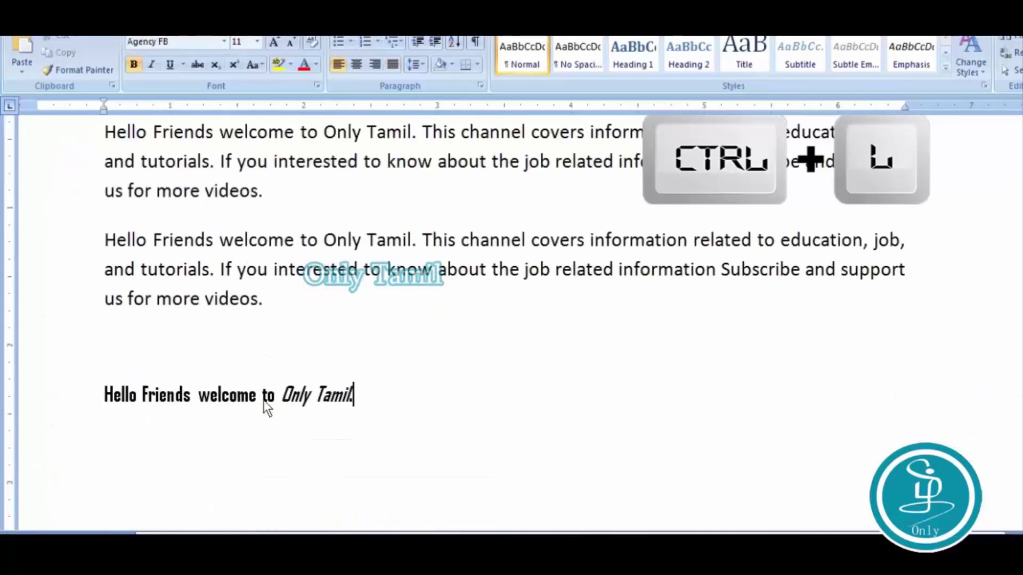
left_click_drag(397, 397, 92, 410)
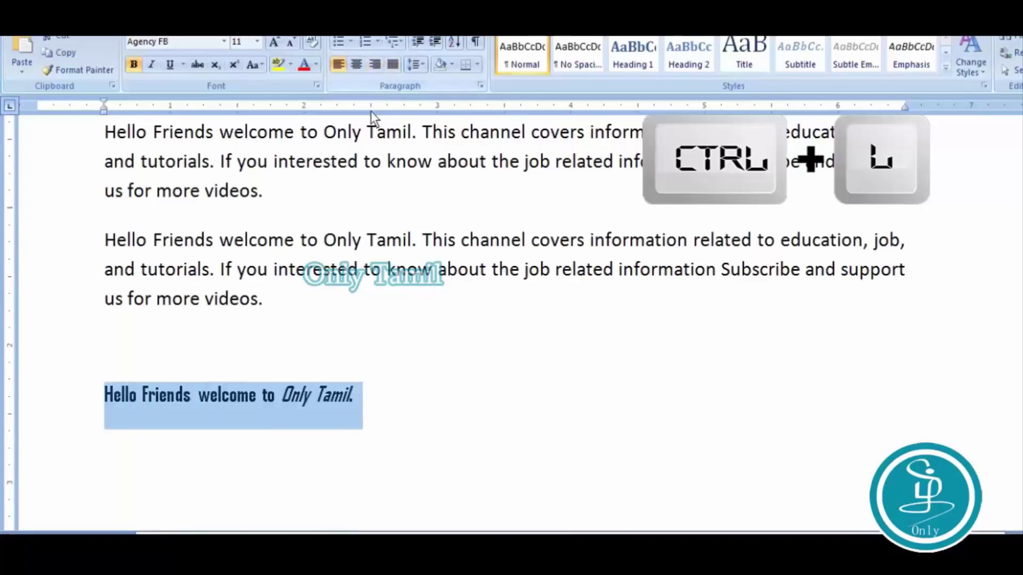
left_click(99, 394)
triple_click(325, 405)
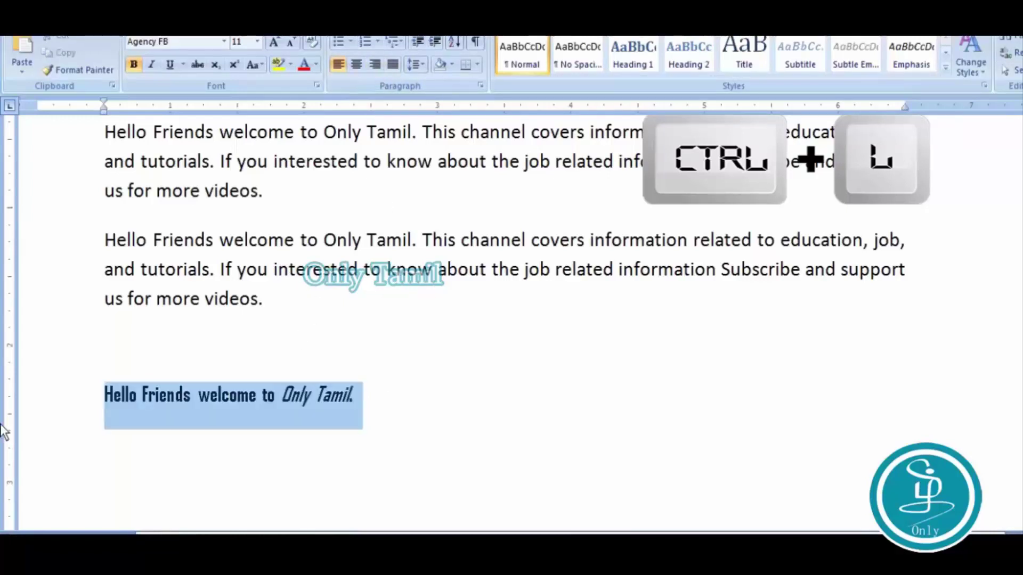
left_click(376, 64)
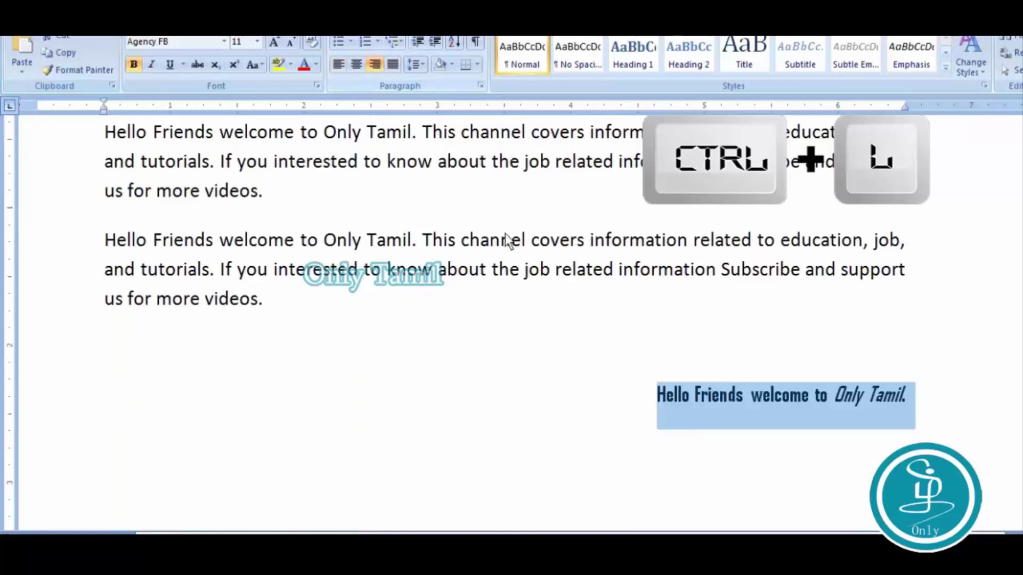
key("ctrl+l")
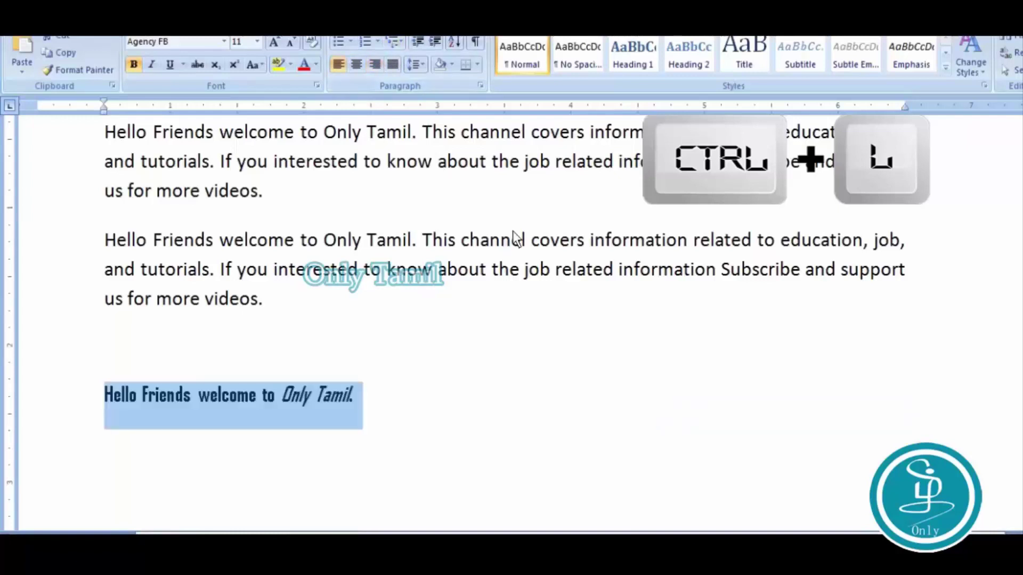
left_click(301, 371)
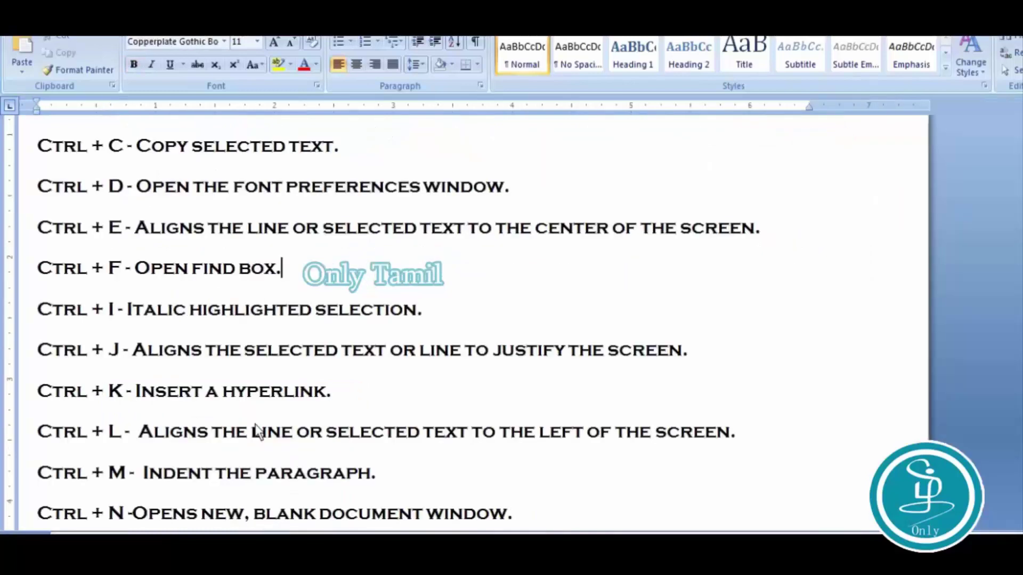
- Indent the first Hello Friends paragraph with Ctrl+M
scroll(255, 430, "down", 1)
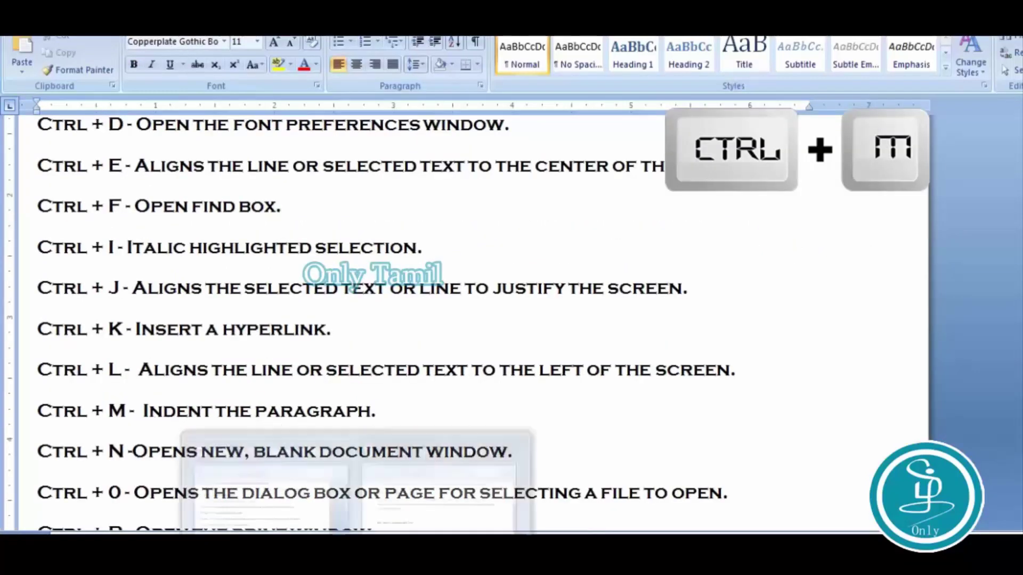
left_click(404, 502)
scroll(194, 302, "up", 1)
left_click(103, 202)
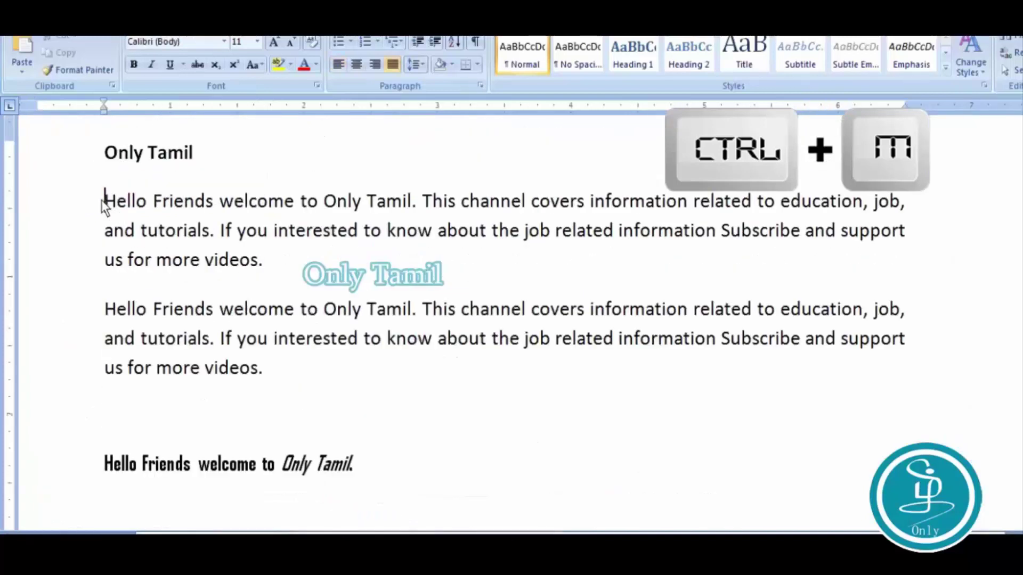
key("ctrl+m")
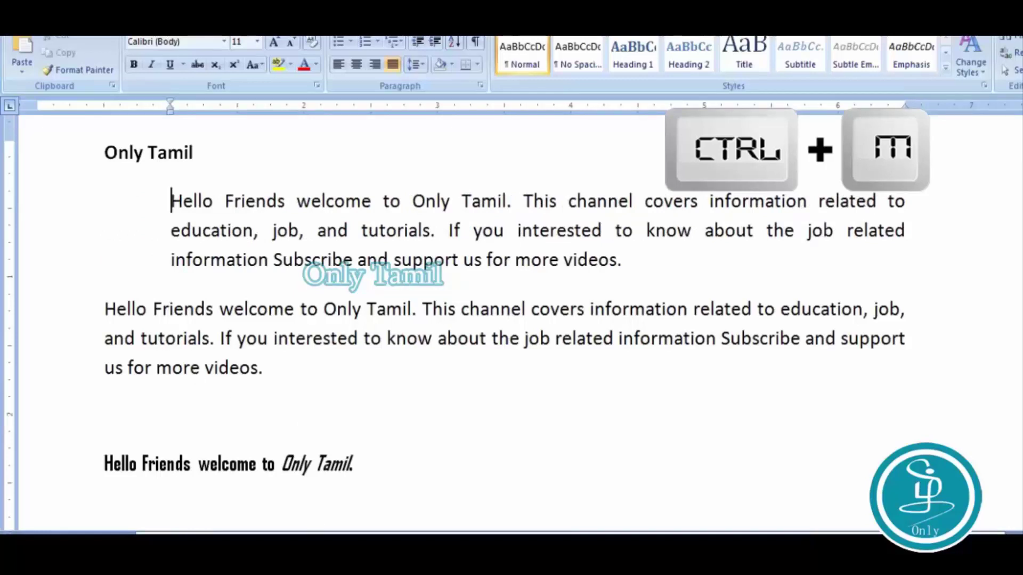
left_click(267, 495)
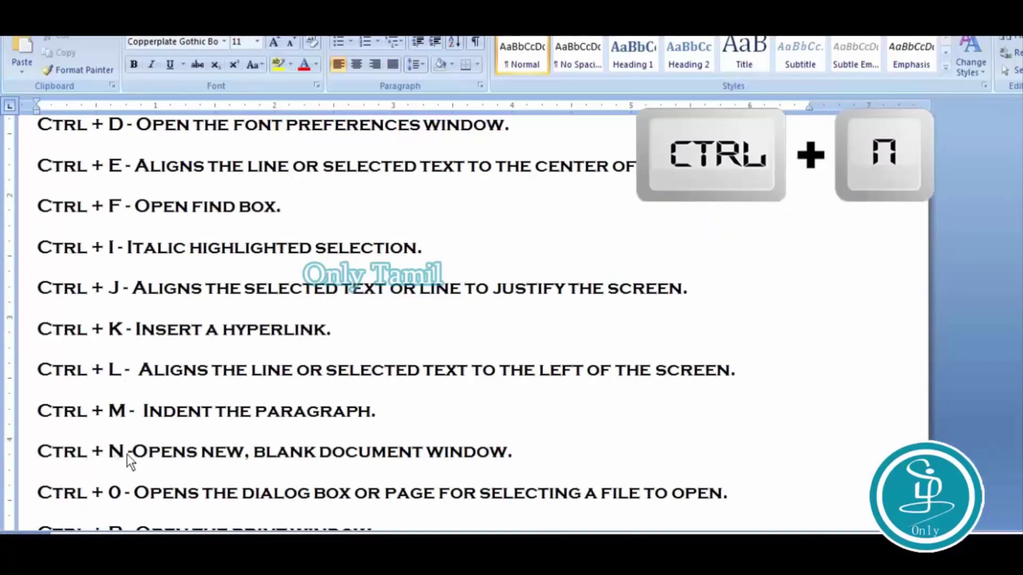
- Create a new blank document with Ctrl+N
scroll(127, 454, "down", 2)
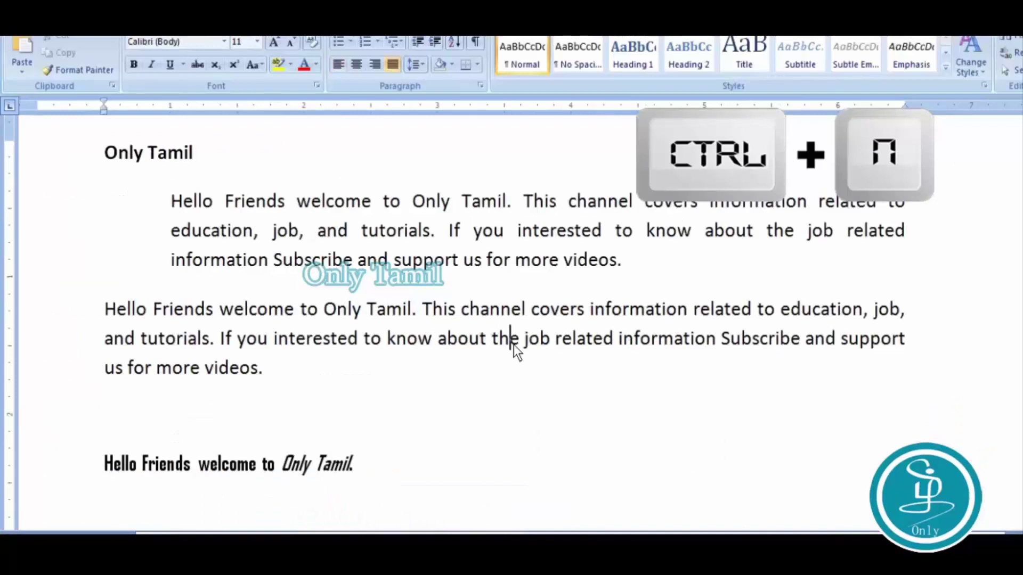
key("ctrl+n")
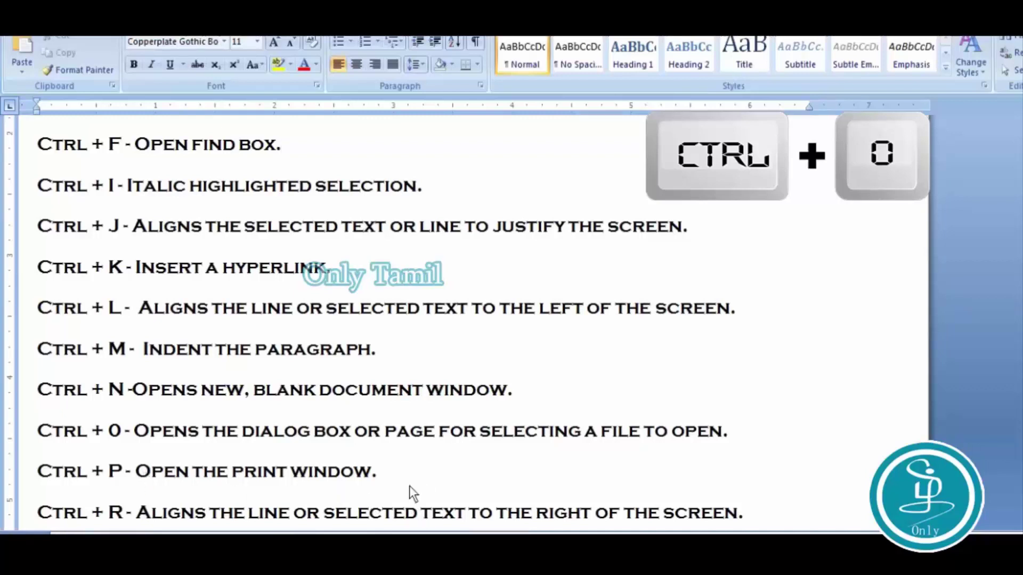
key("ctrl+o")
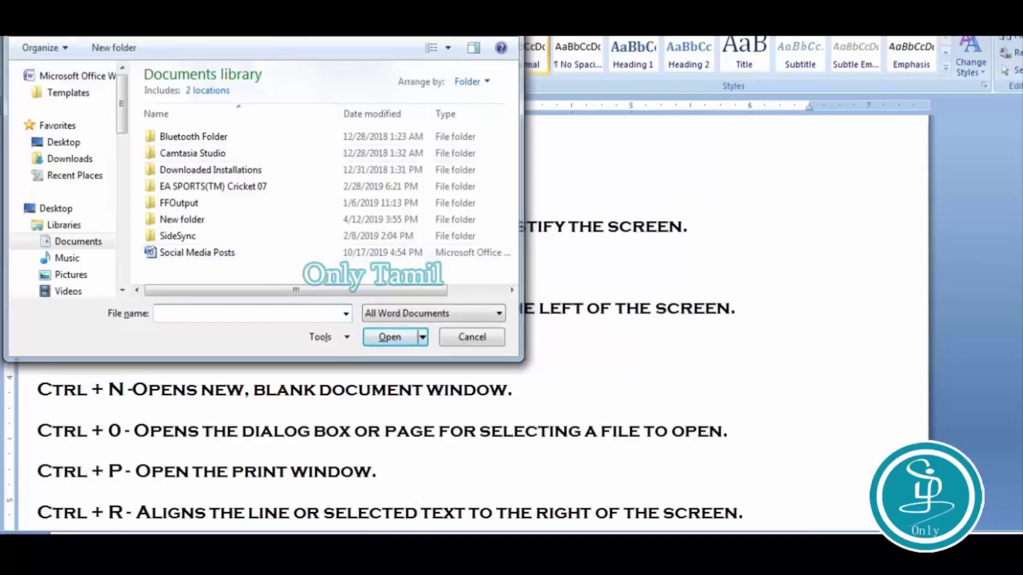
key("Escape")
scroll(227, 475, "down", 1)
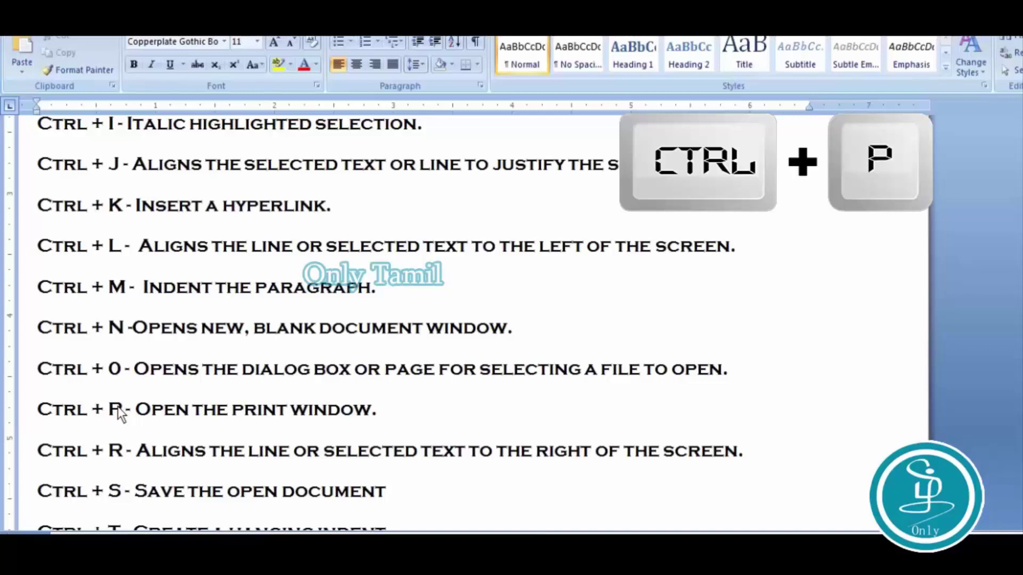
key("ctrl+p")
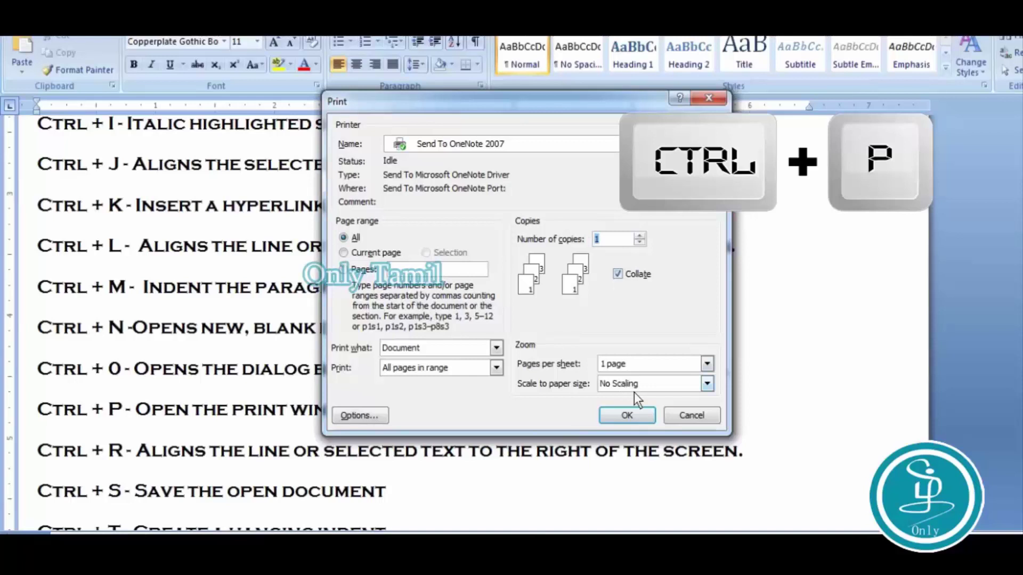
left_click(628, 413)
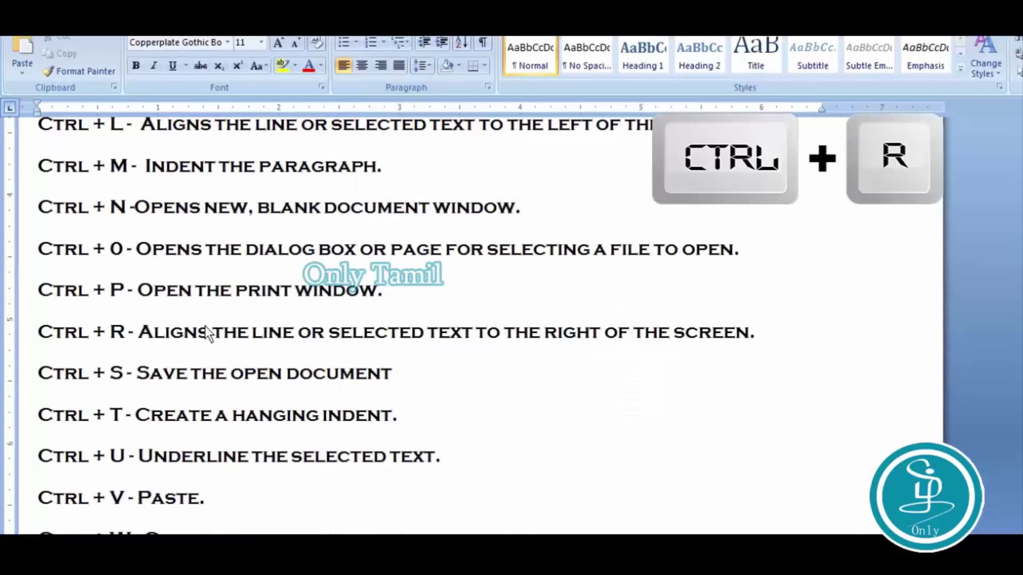
- Centre and then left-align the 'Hello Friends welcome to Only Tamil.' line with Ctrl+E and Ctrl+L
left_click(245, 373)
left_click(401, 531)
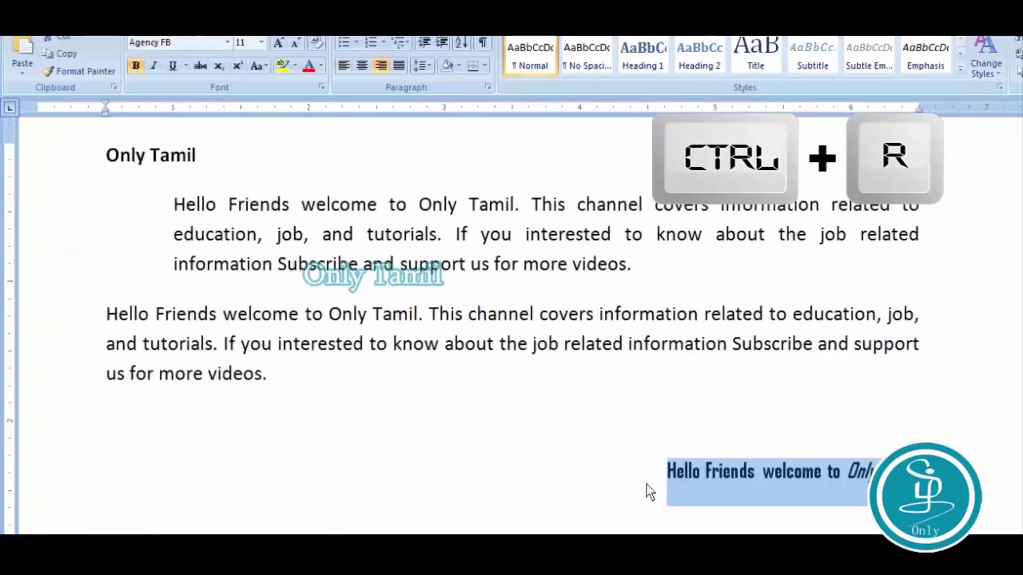
left_click(664, 483)
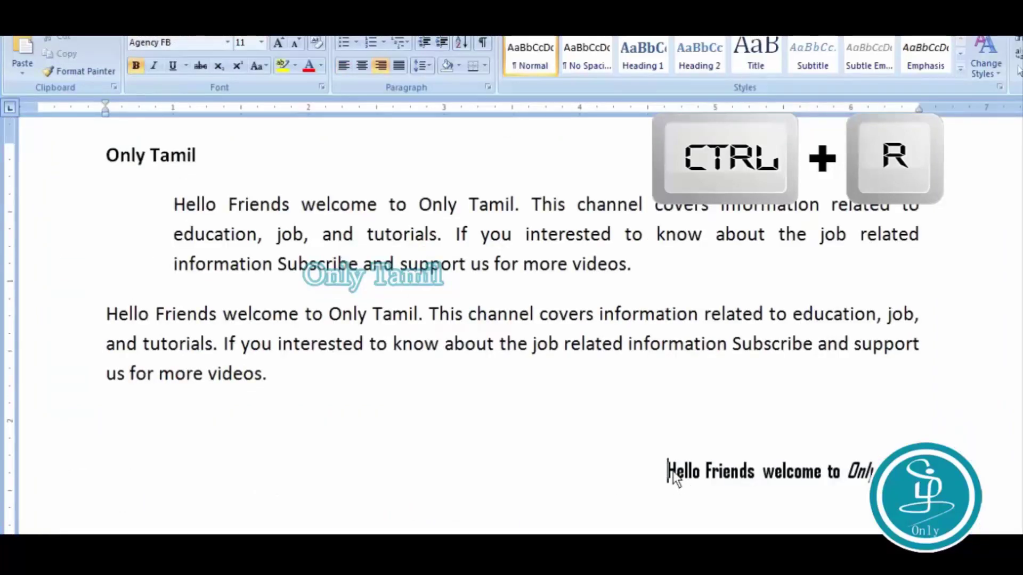
triple_click(680, 471)
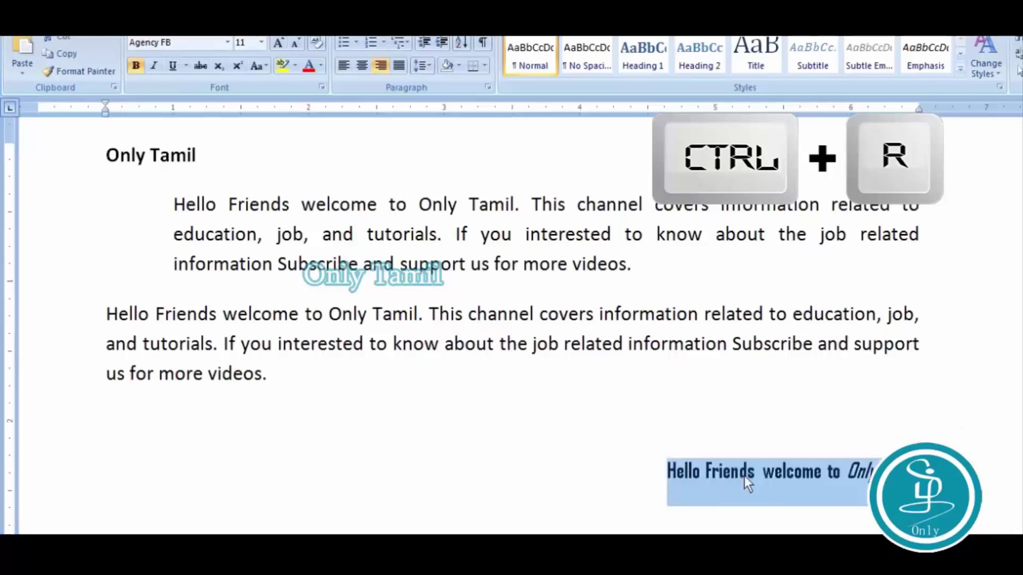
left_click(664, 472)
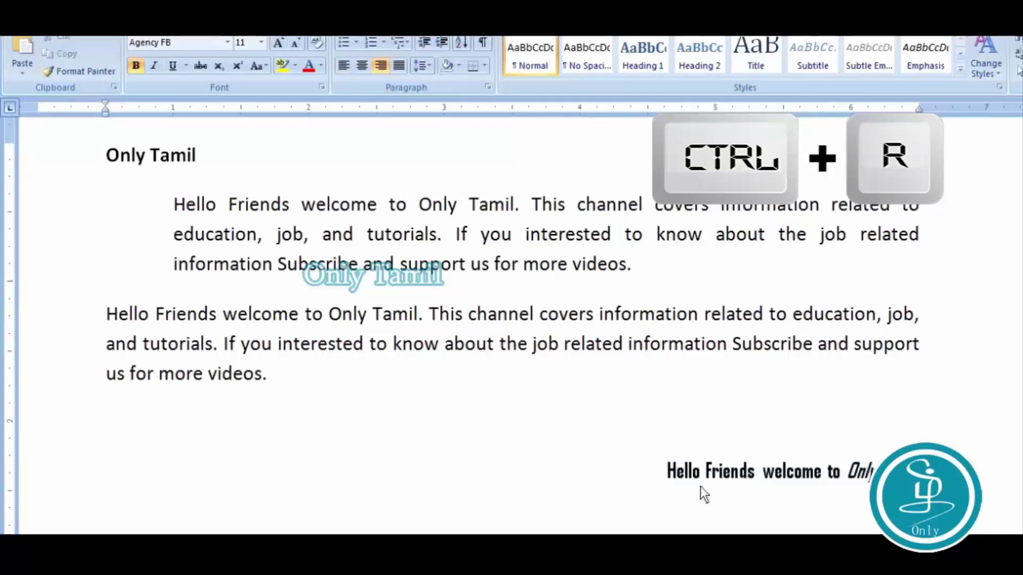
key("ctrl+e")
key("ctrl+l")
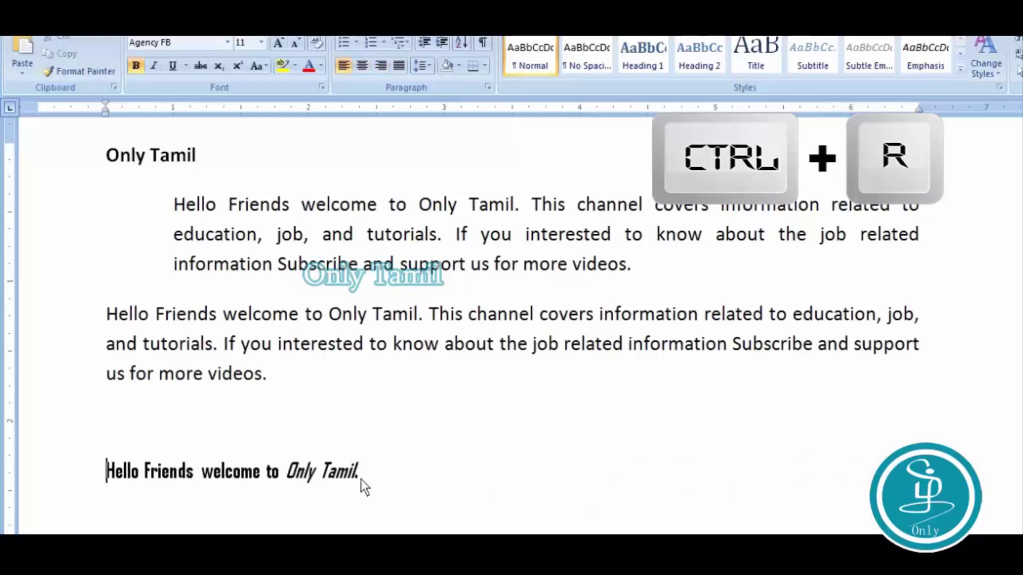
- Reselect the welcome line and right-align it with Ctrl+R
left_click_drag(365, 478, 114, 471)
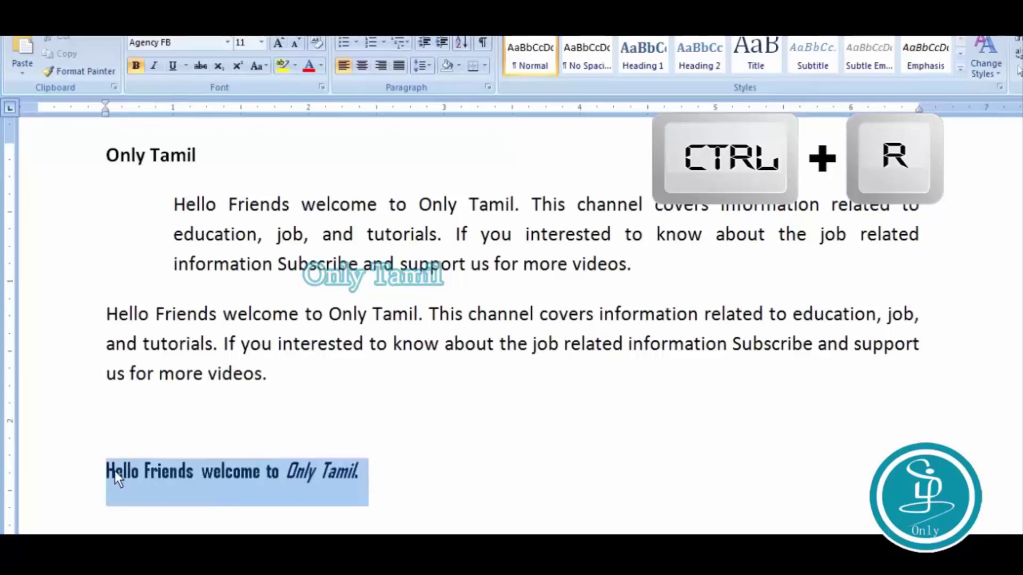
key("ctrl+r")
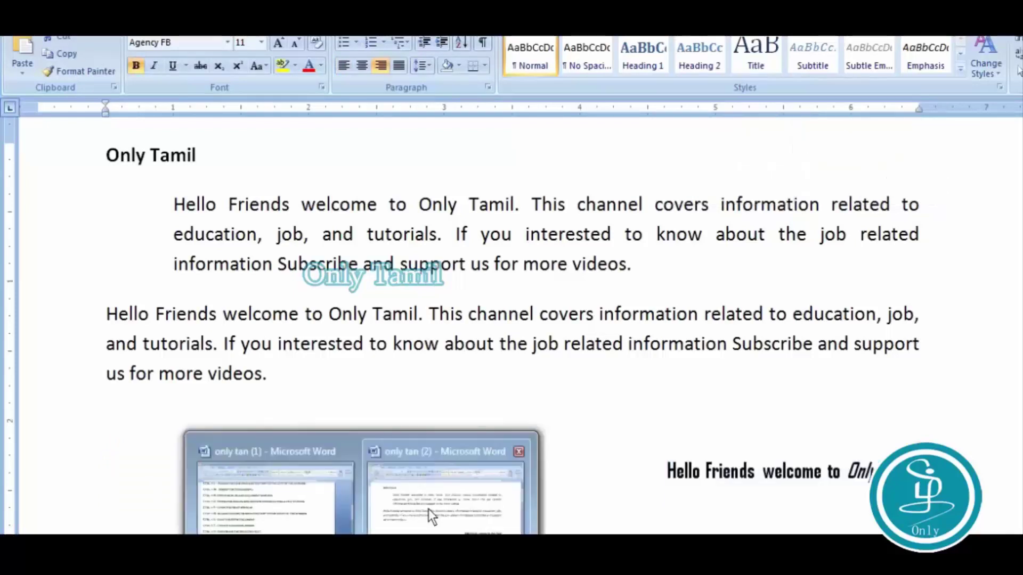
left_click(429, 510)
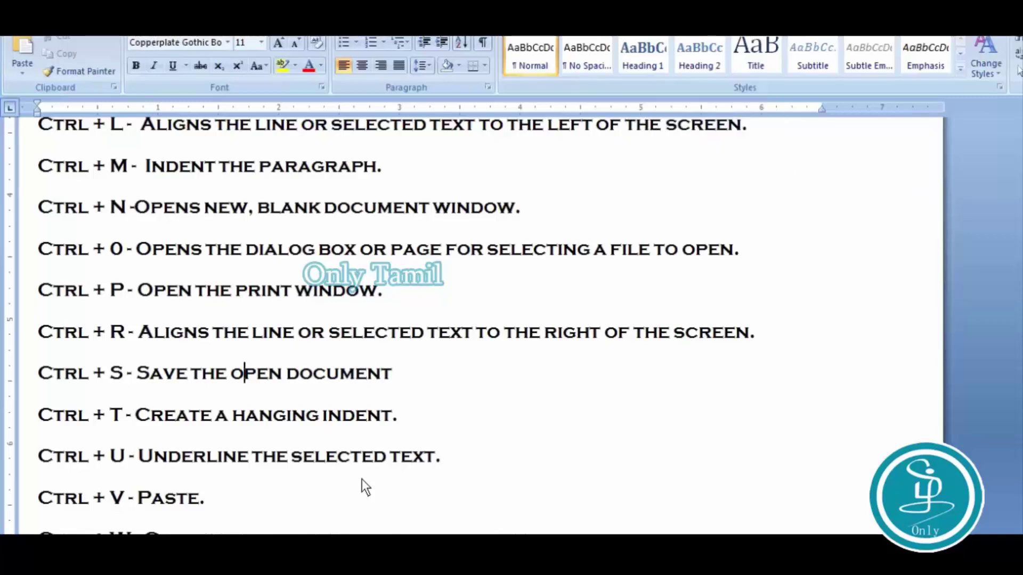
- Apply a Ctrl+T hanging indent to the second Hello Friends paragraph, wrapping lines to 0.5 inch
key("ctrl+t")
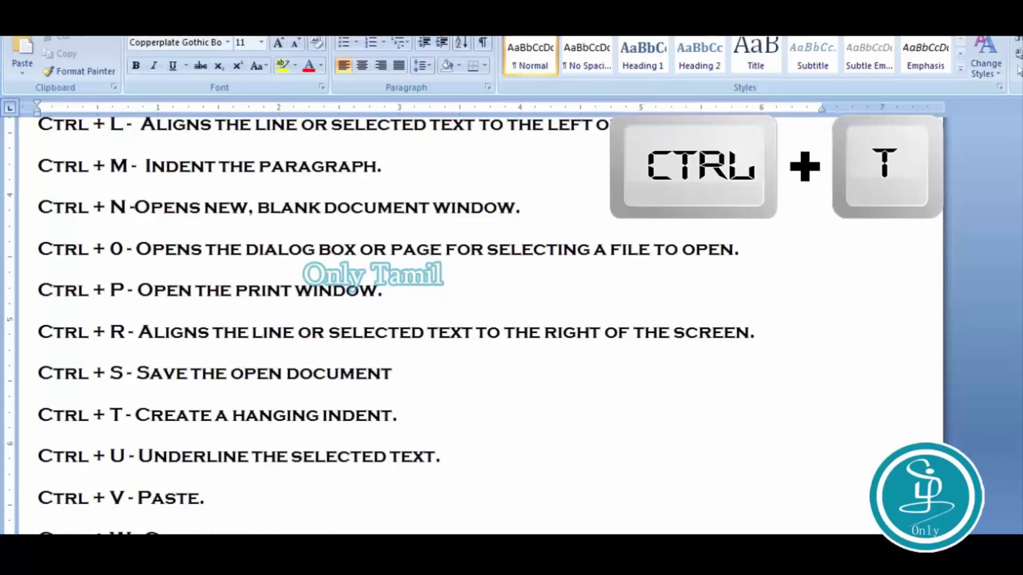
left_click(451, 501)
left_click(163, 343)
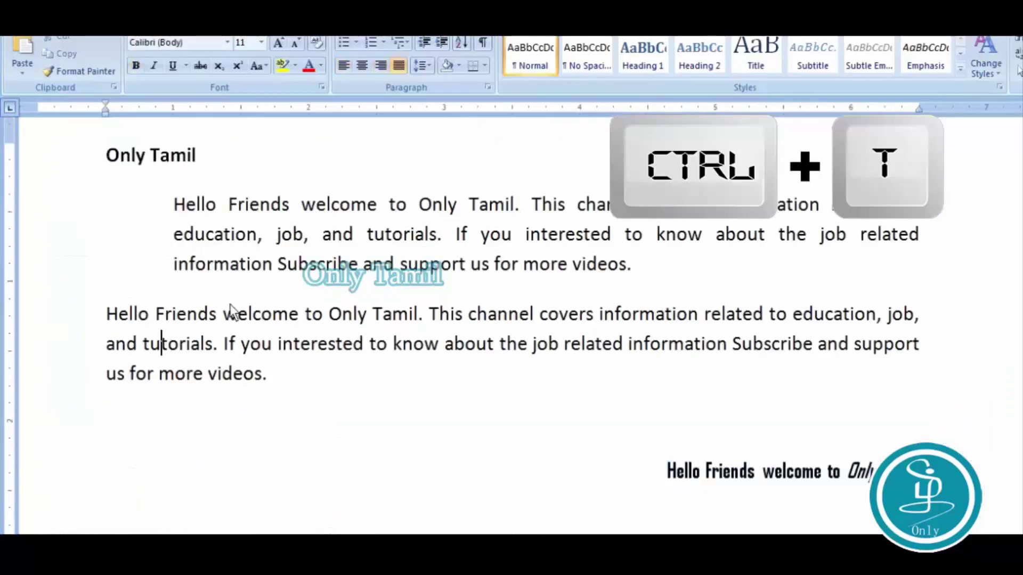
left_click(106, 314)
left_click(295, 519)
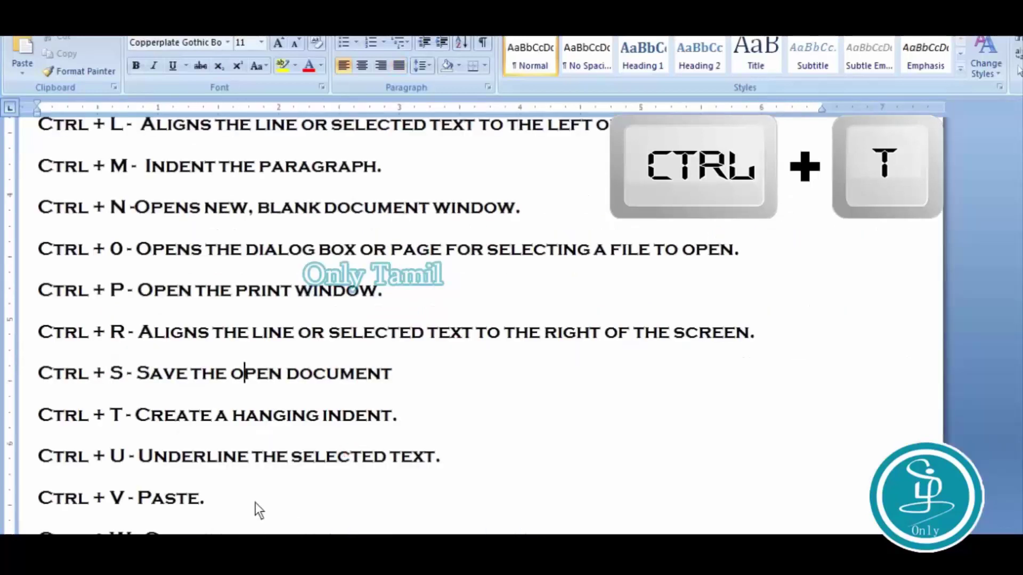
left_click(402, 504)
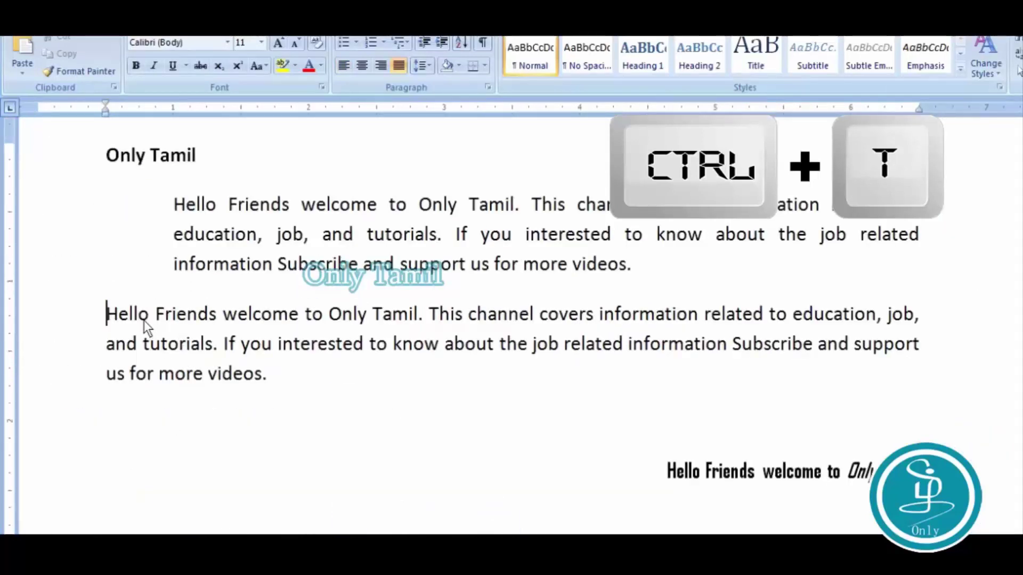
key("ctrl+t")
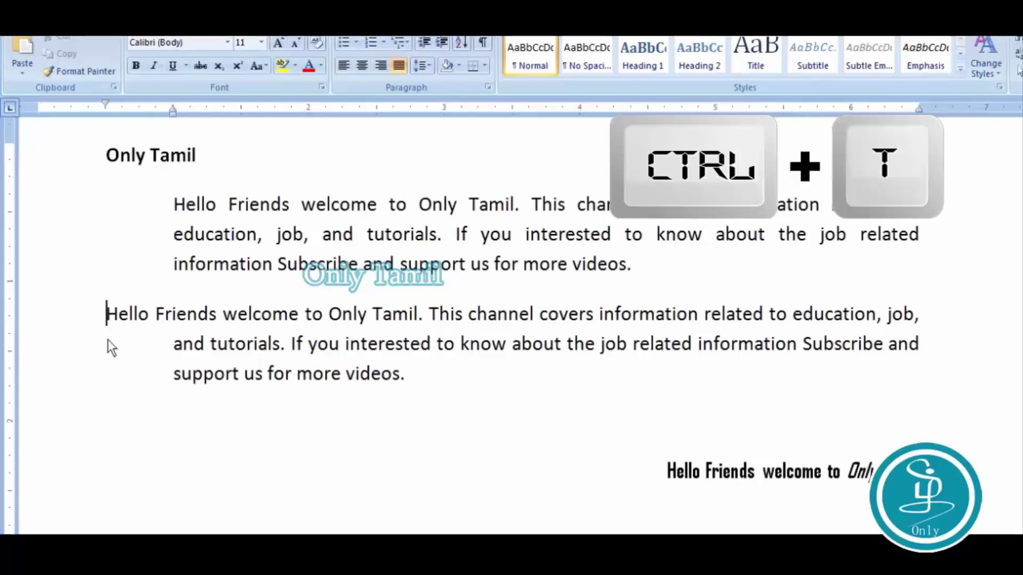
- Select the right-aligned 'Hello Friends welcome to Only Tamil.' line and underline it with Ctrl+U
left_click(288, 515)
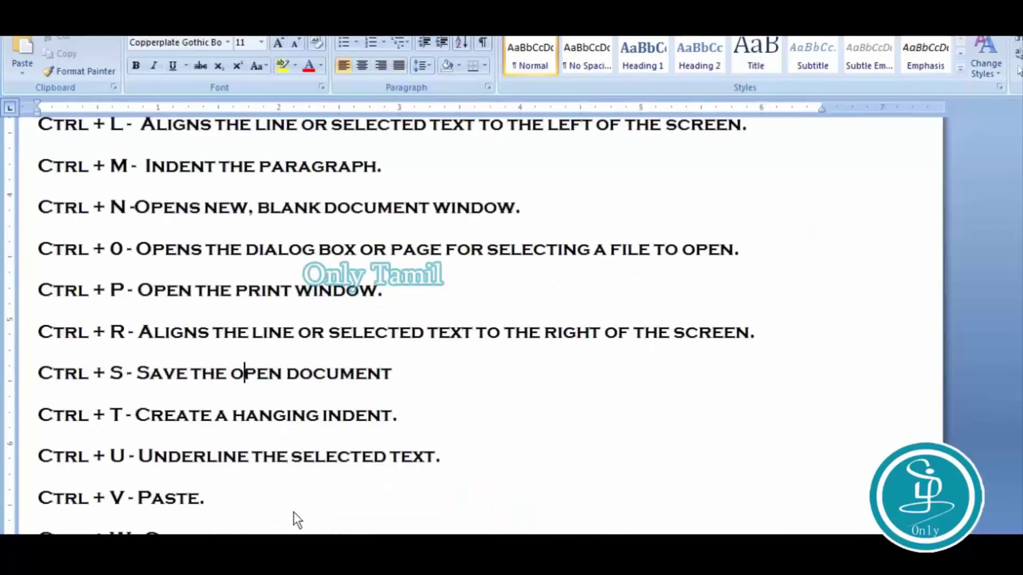
scroll(335, 461, "down", 2)
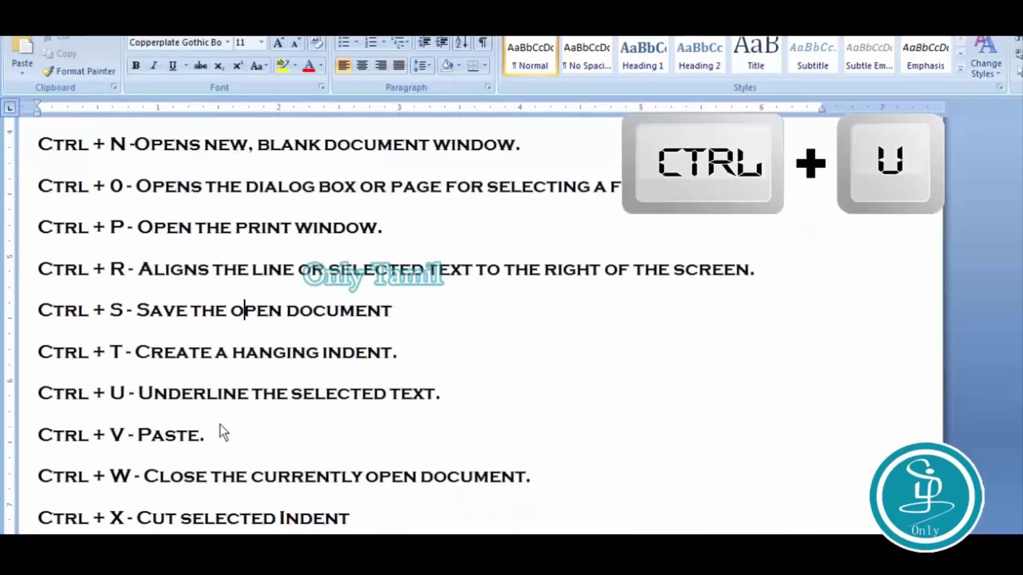
scroll(160, 416, "down", 1)
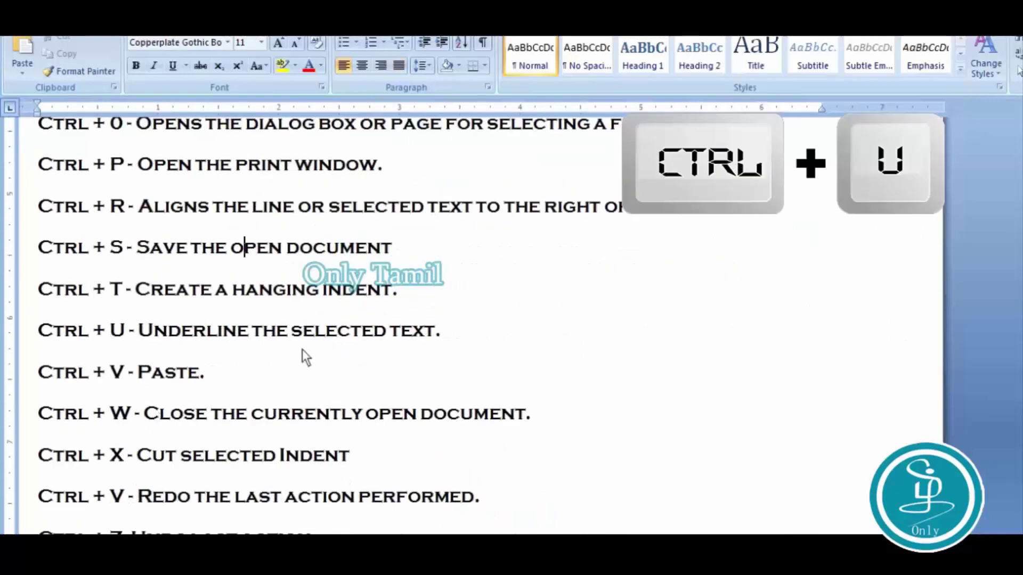
left_click(398, 514)
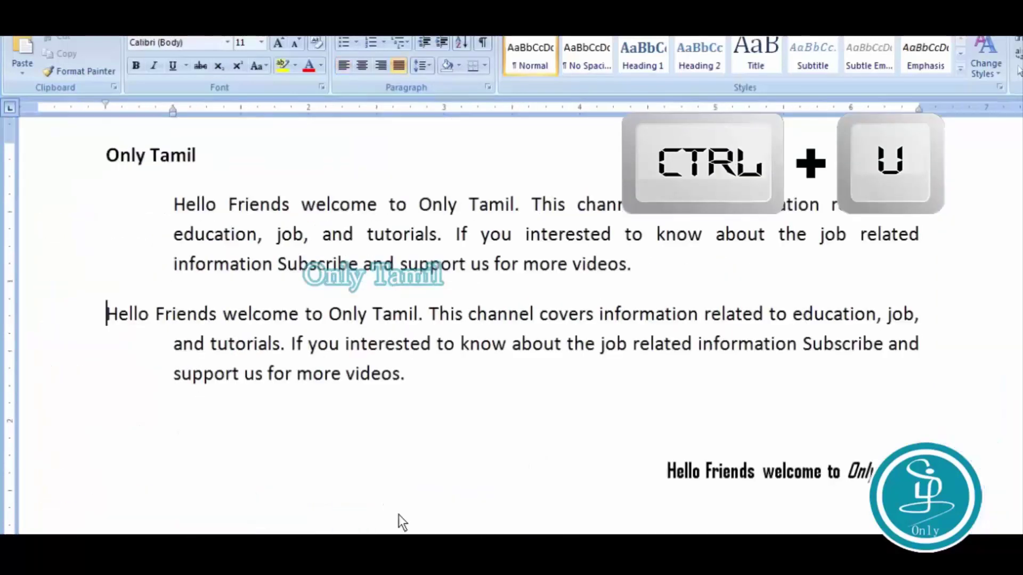
left_click(673, 469)
left_click_drag(645, 468, 876, 472)
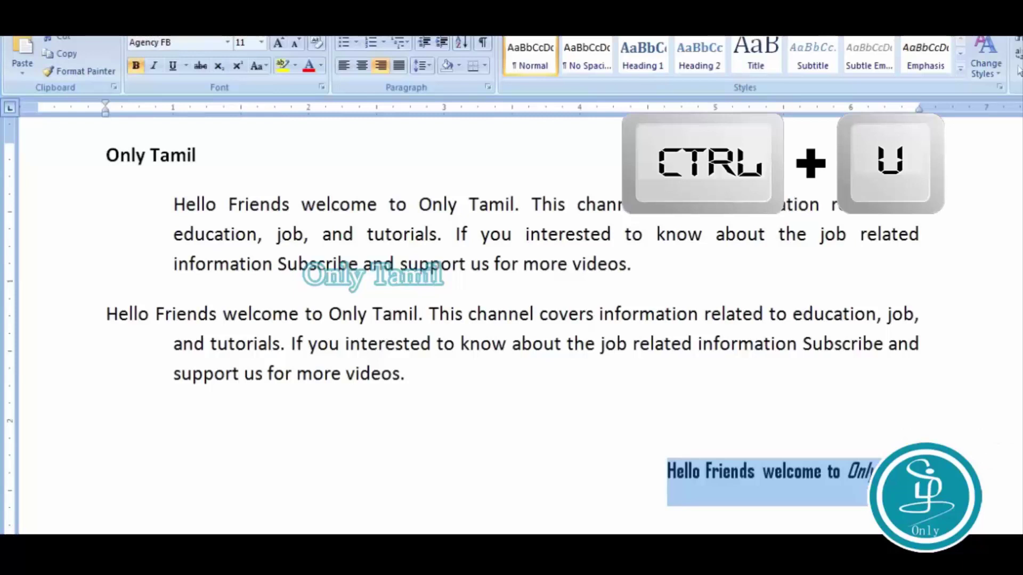
left_click(284, 503)
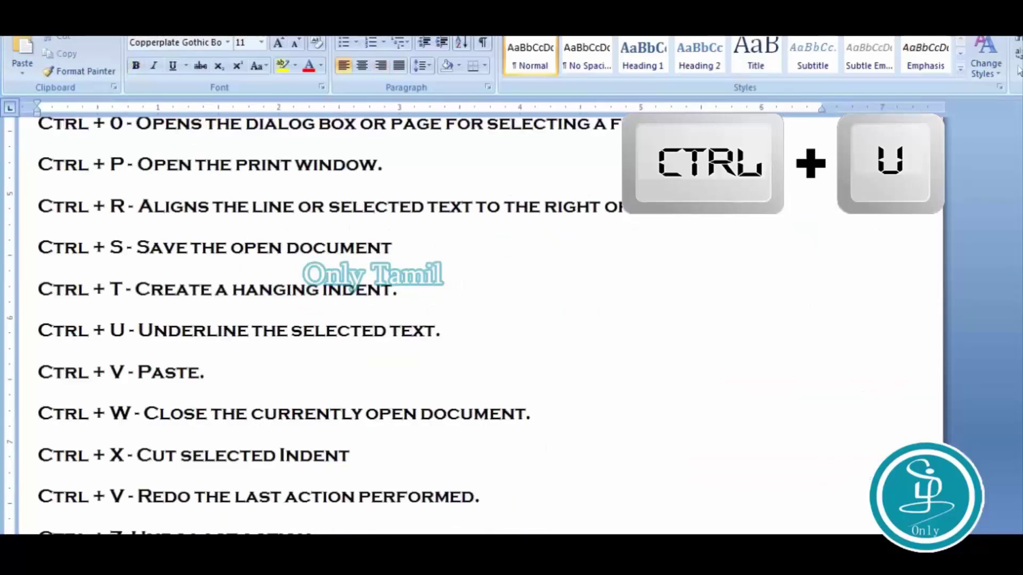
left_click(448, 512)
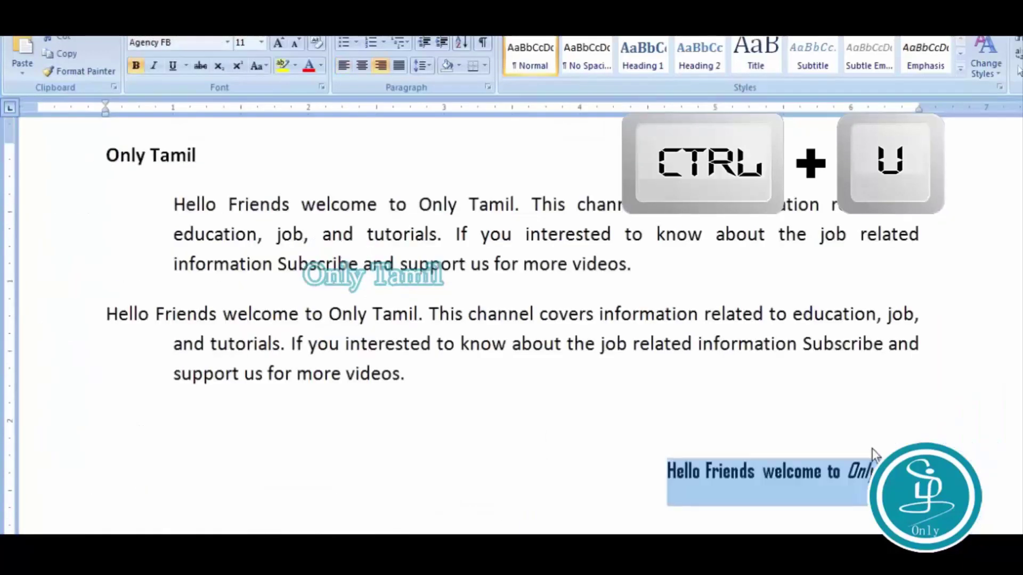
key("ctrl+u")
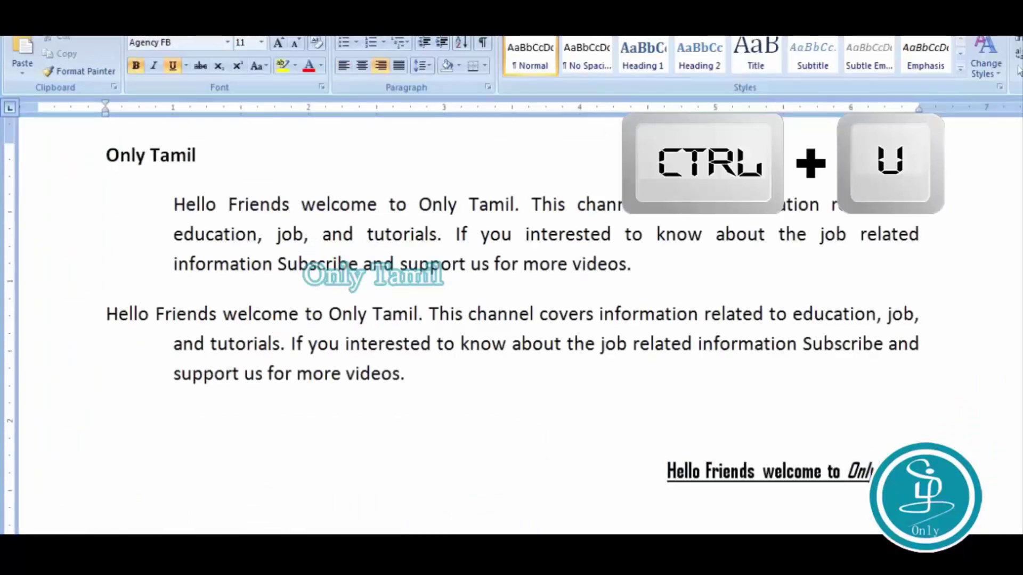
left_click(297, 482)
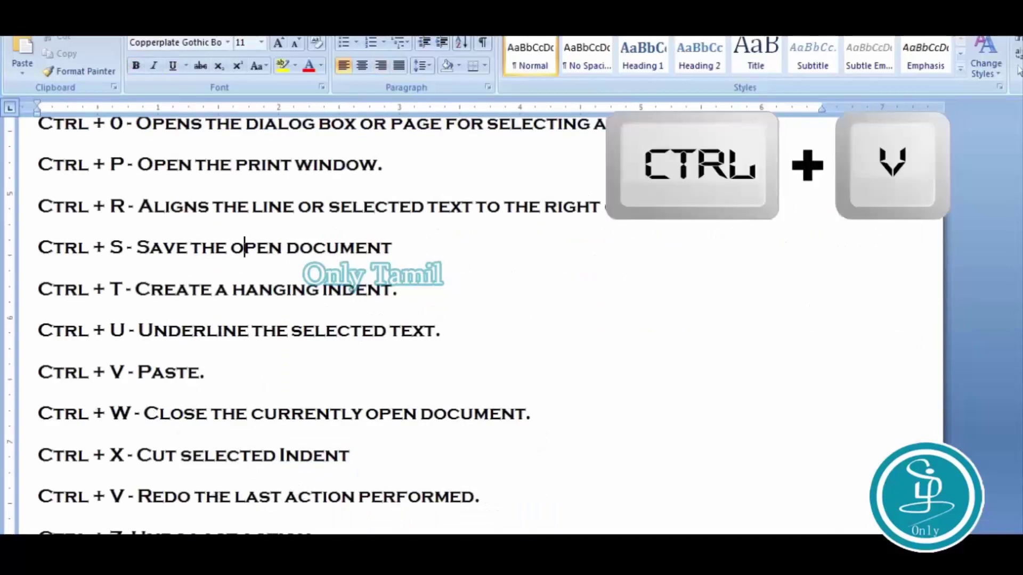
- Paste a copy of 'Hello Friends welcome to Only Tamil.' on the empty line below the second paragraph
left_click(387, 528)
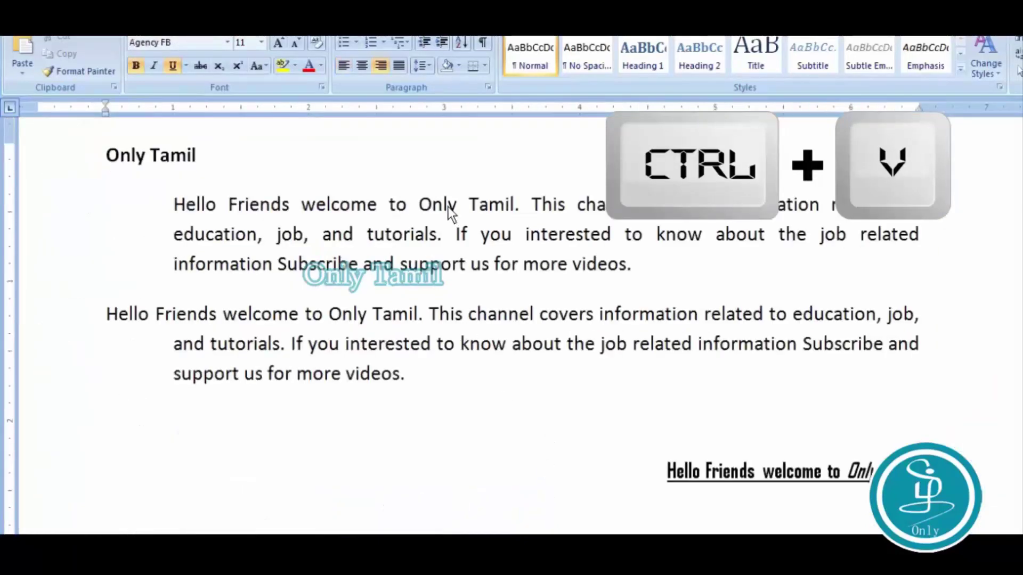
left_click_drag(174, 203, 440, 190)
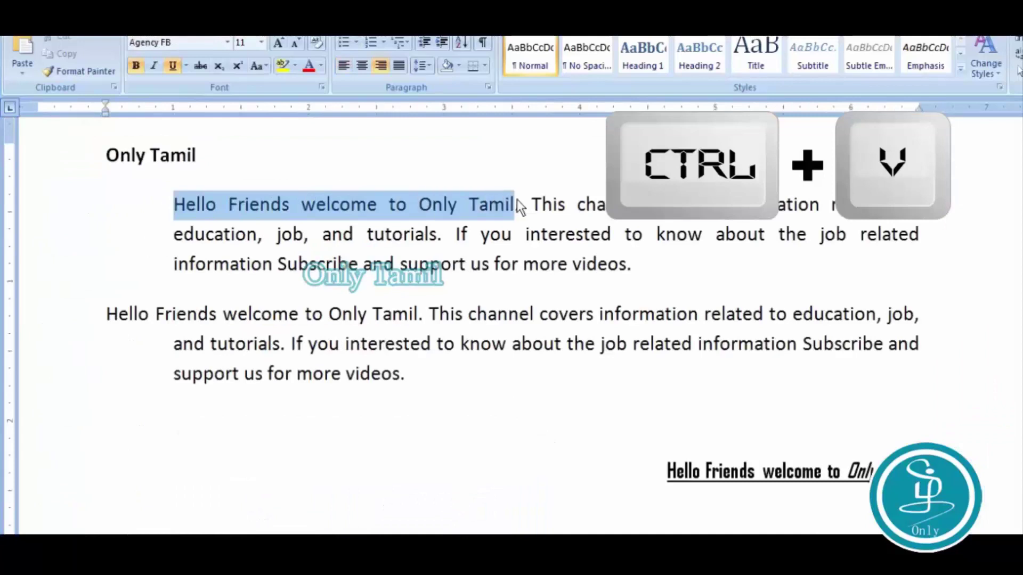
left_click_drag(520, 199, 522, 201)
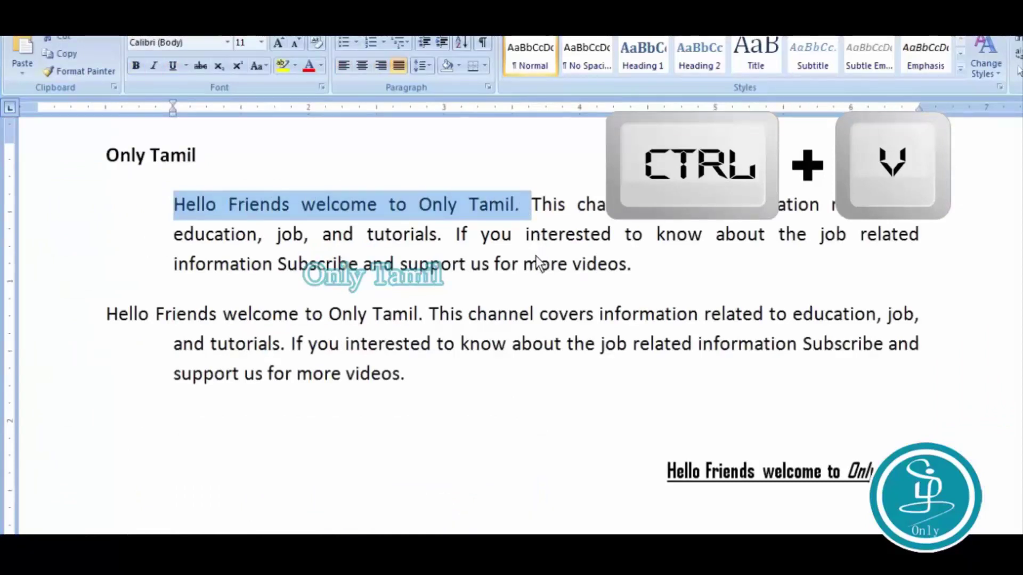
left_click(536, 256)
scroll(772, 274, "down", 5)
scroll(901, 293, "up", 3)
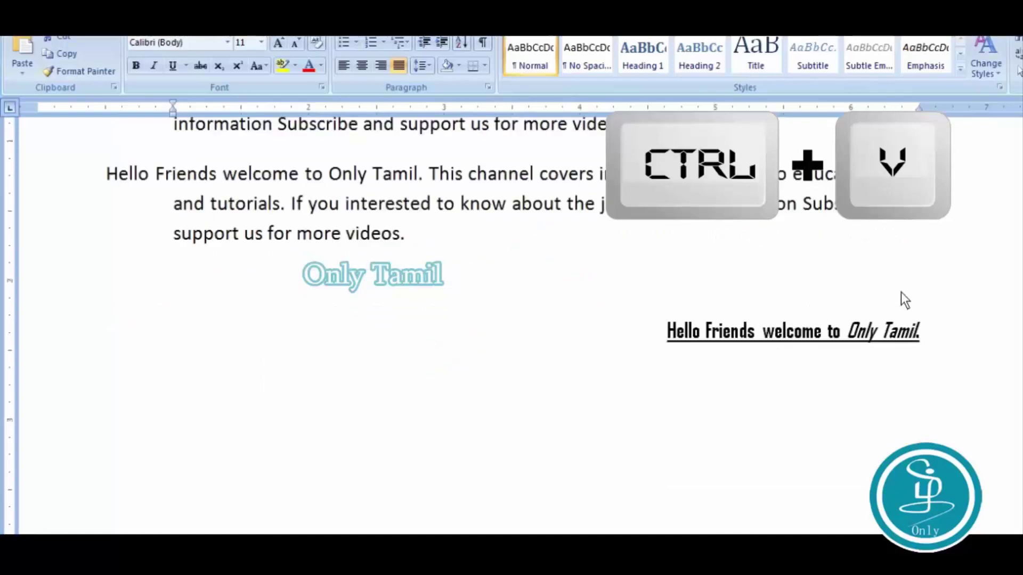
left_click(723, 292)
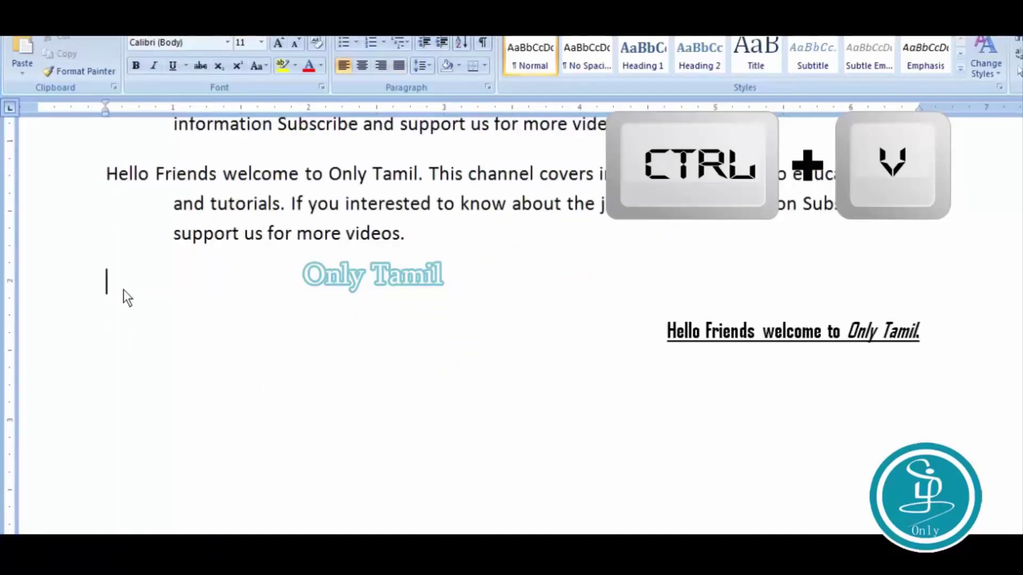
type("Hello Friends welcome to Only Tamil.")
scroll(123, 290, "up", 5)
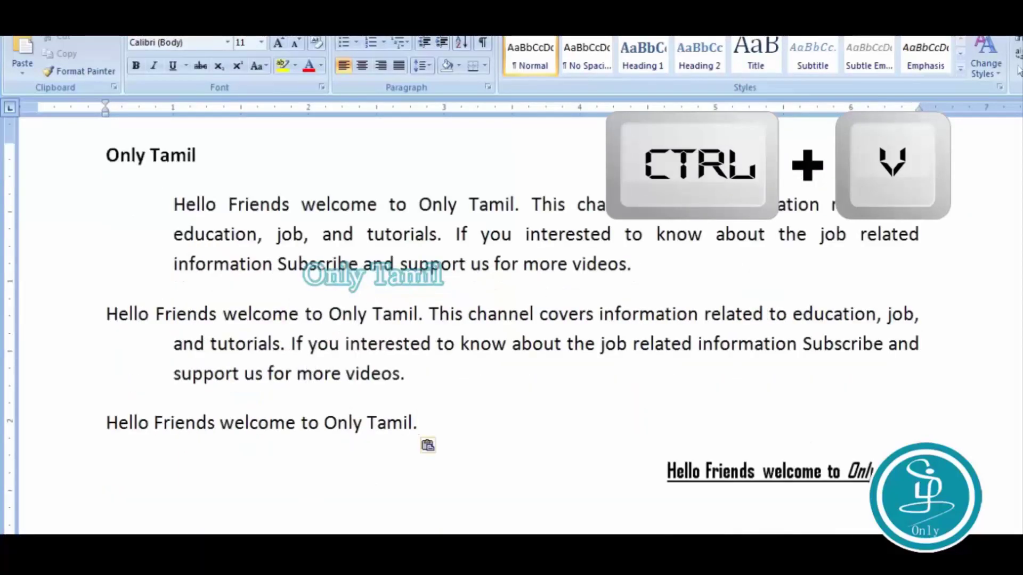
left_click(274, 501)
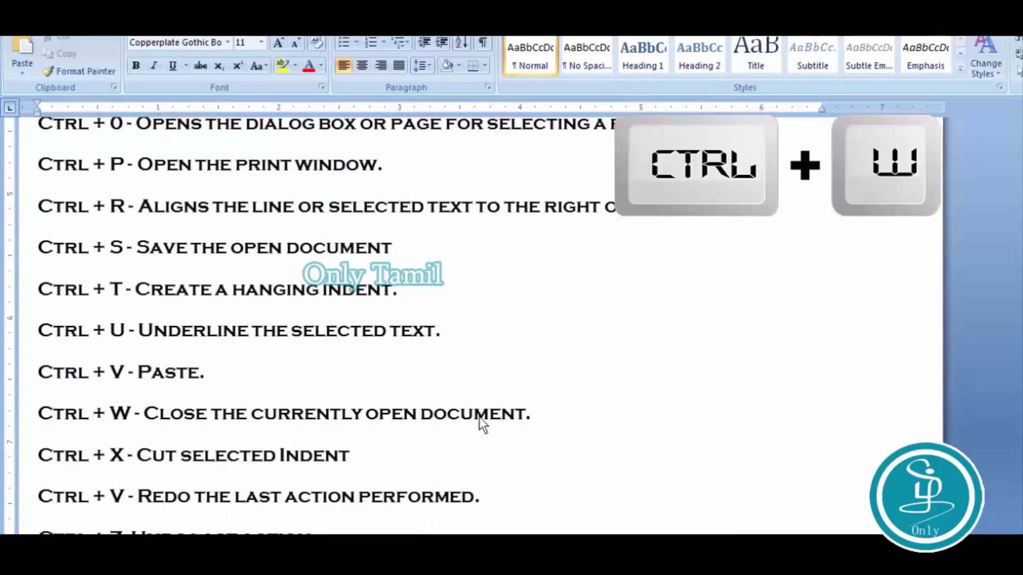
left_click(117, 414)
scroll(411, 422, "down", 3)
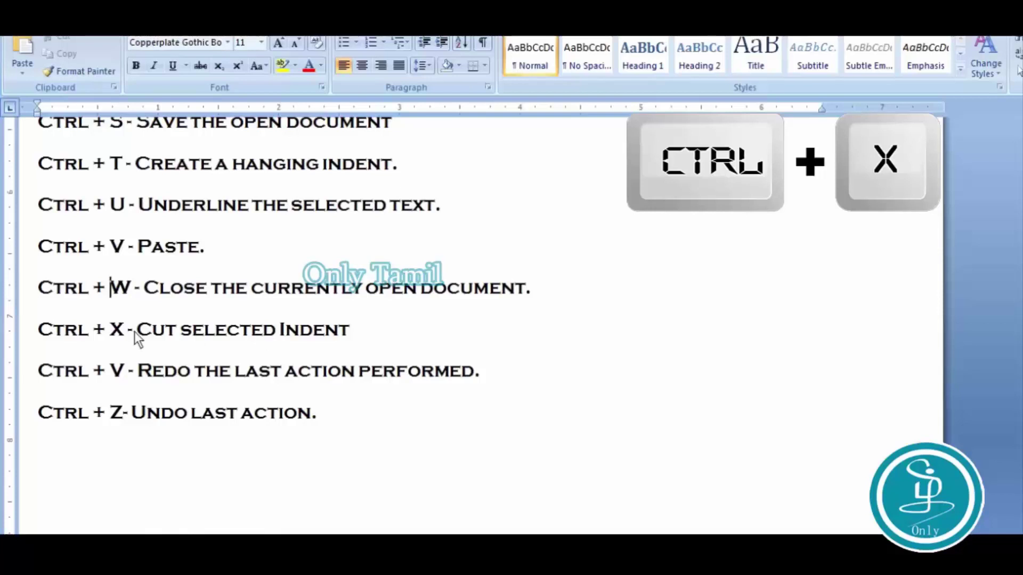
- Cut the pasted 'Hello Friends welcome to Only Tamil.' line with Ctrl+X and paste it below the right-aligned line
left_click(391, 508)
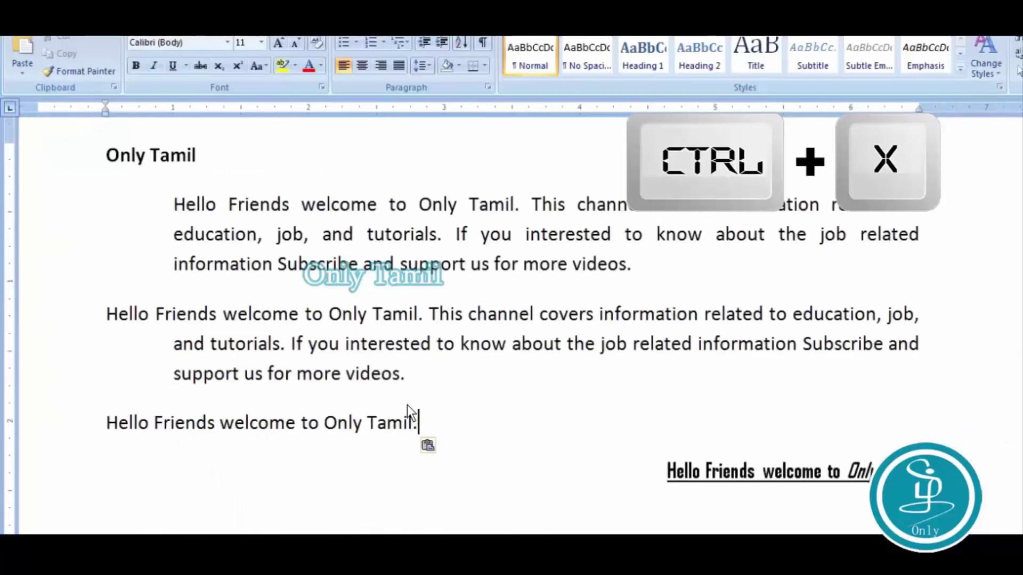
left_click_drag(107, 424, 421, 426)
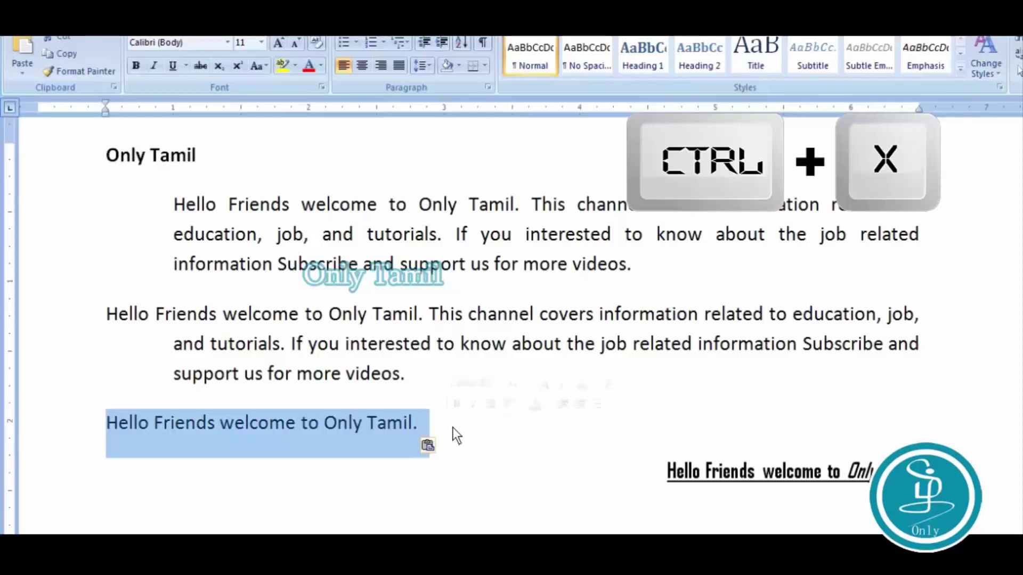
key("ctrl+x")
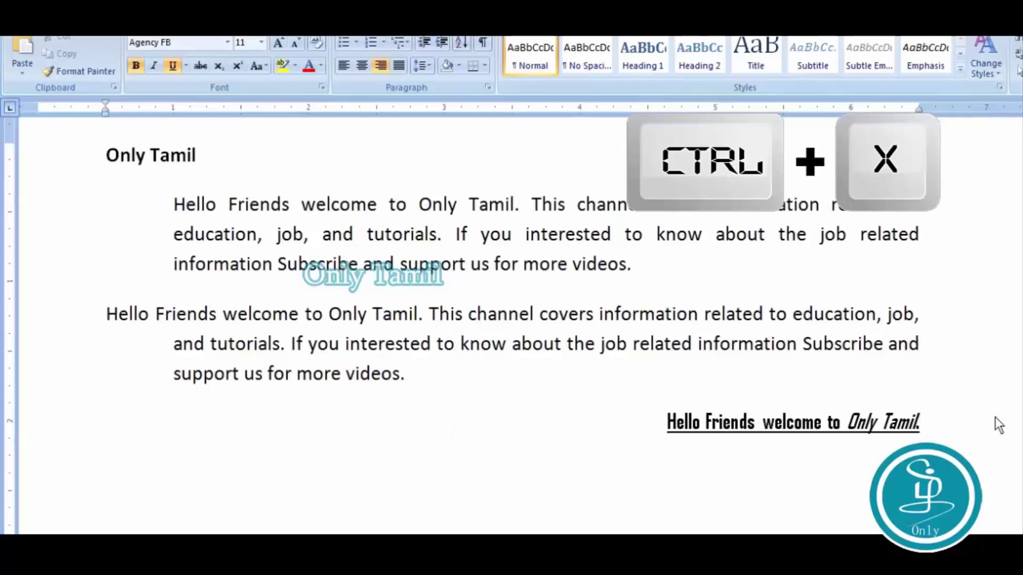
key("ctrl+v")
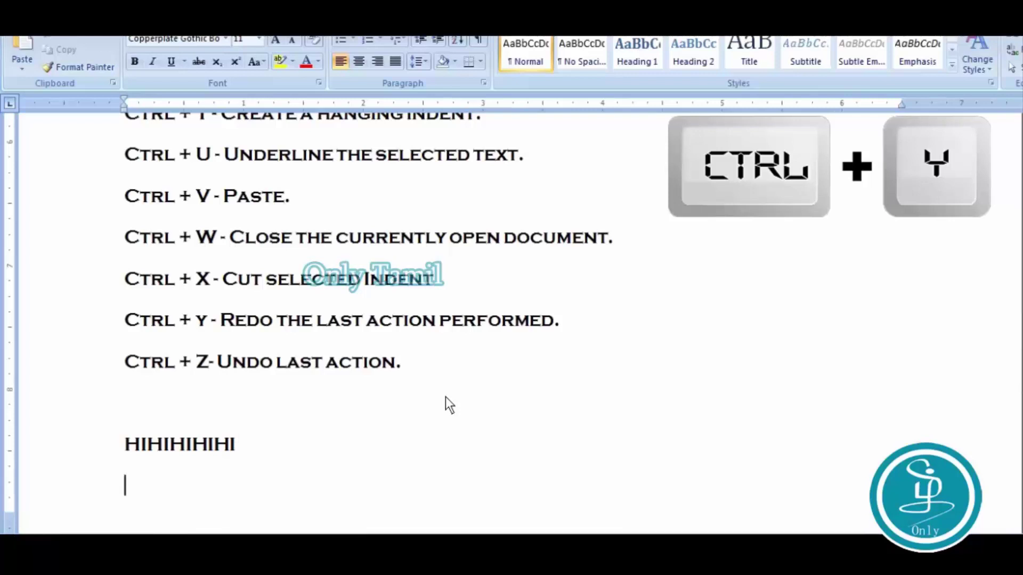
- Type HI and redo it three times with Ctrl+Y to add extra Hi lines
type("HI")
key("ctrl+y")
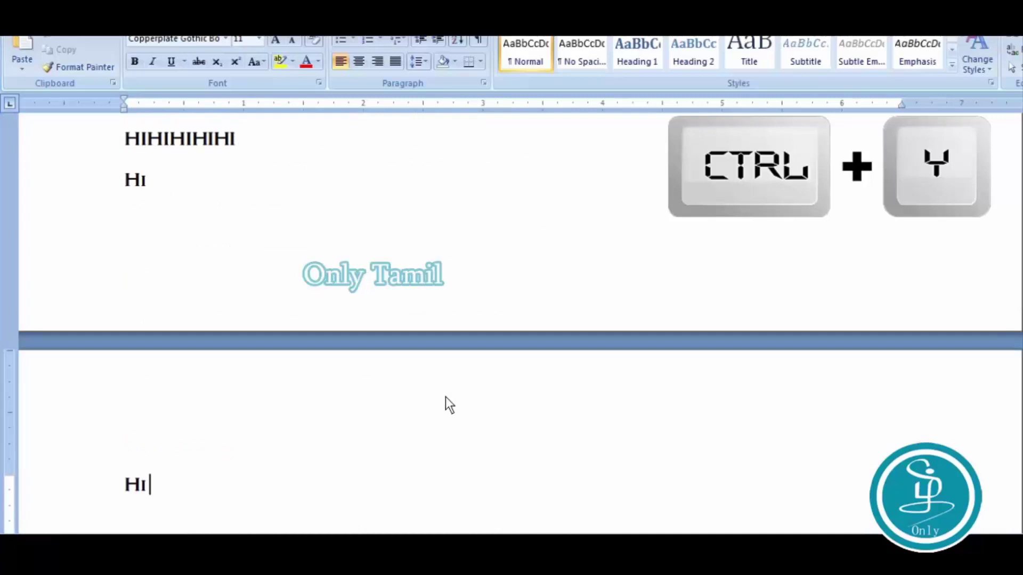
key("ctrl+y")
key("ctrl+y")
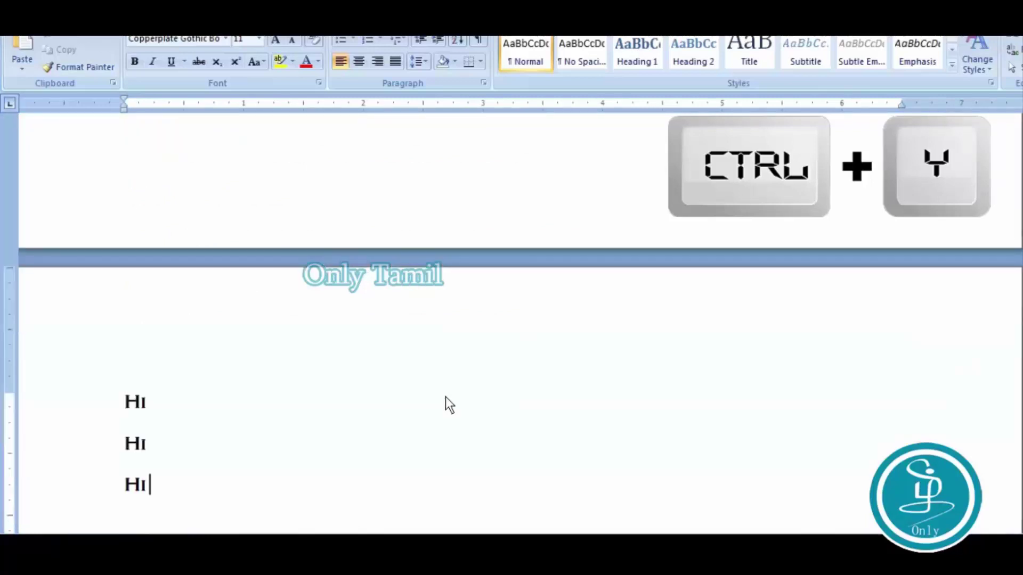
key("ctrl+y")
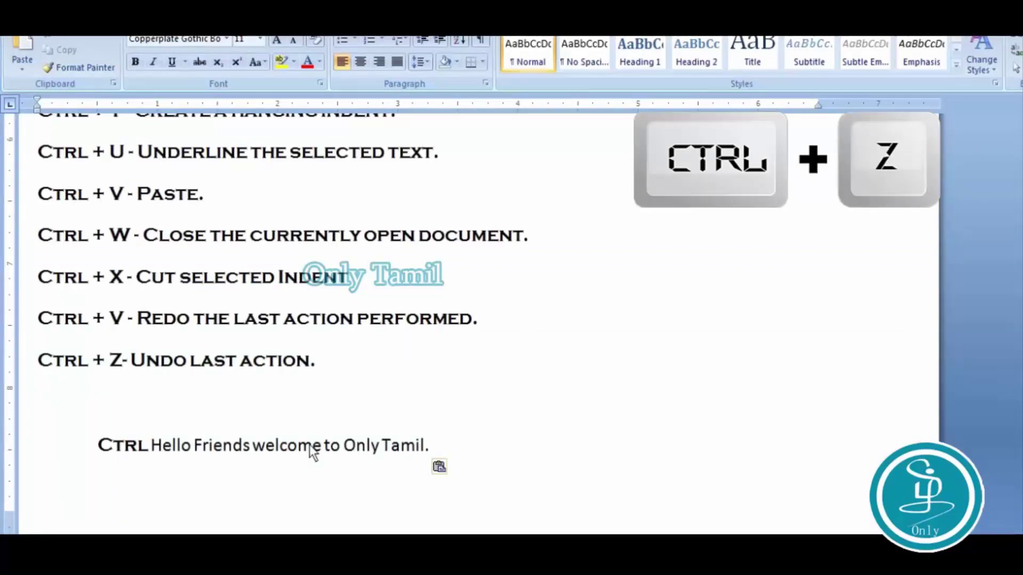
- Undo the last paste with Ctrl+Z, leaving only 'Ctrl' below the shortcut list
key("ctrl+z")
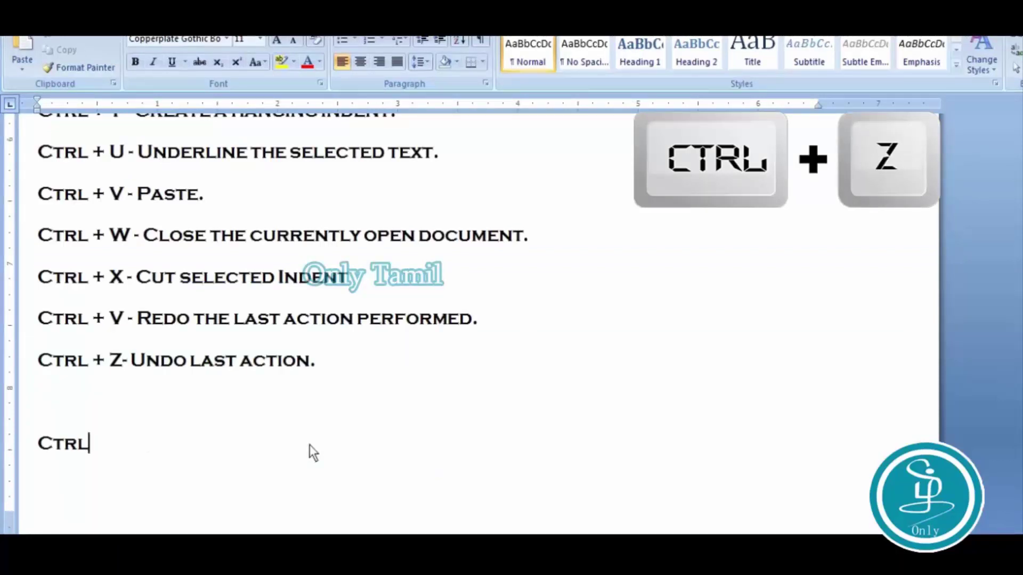